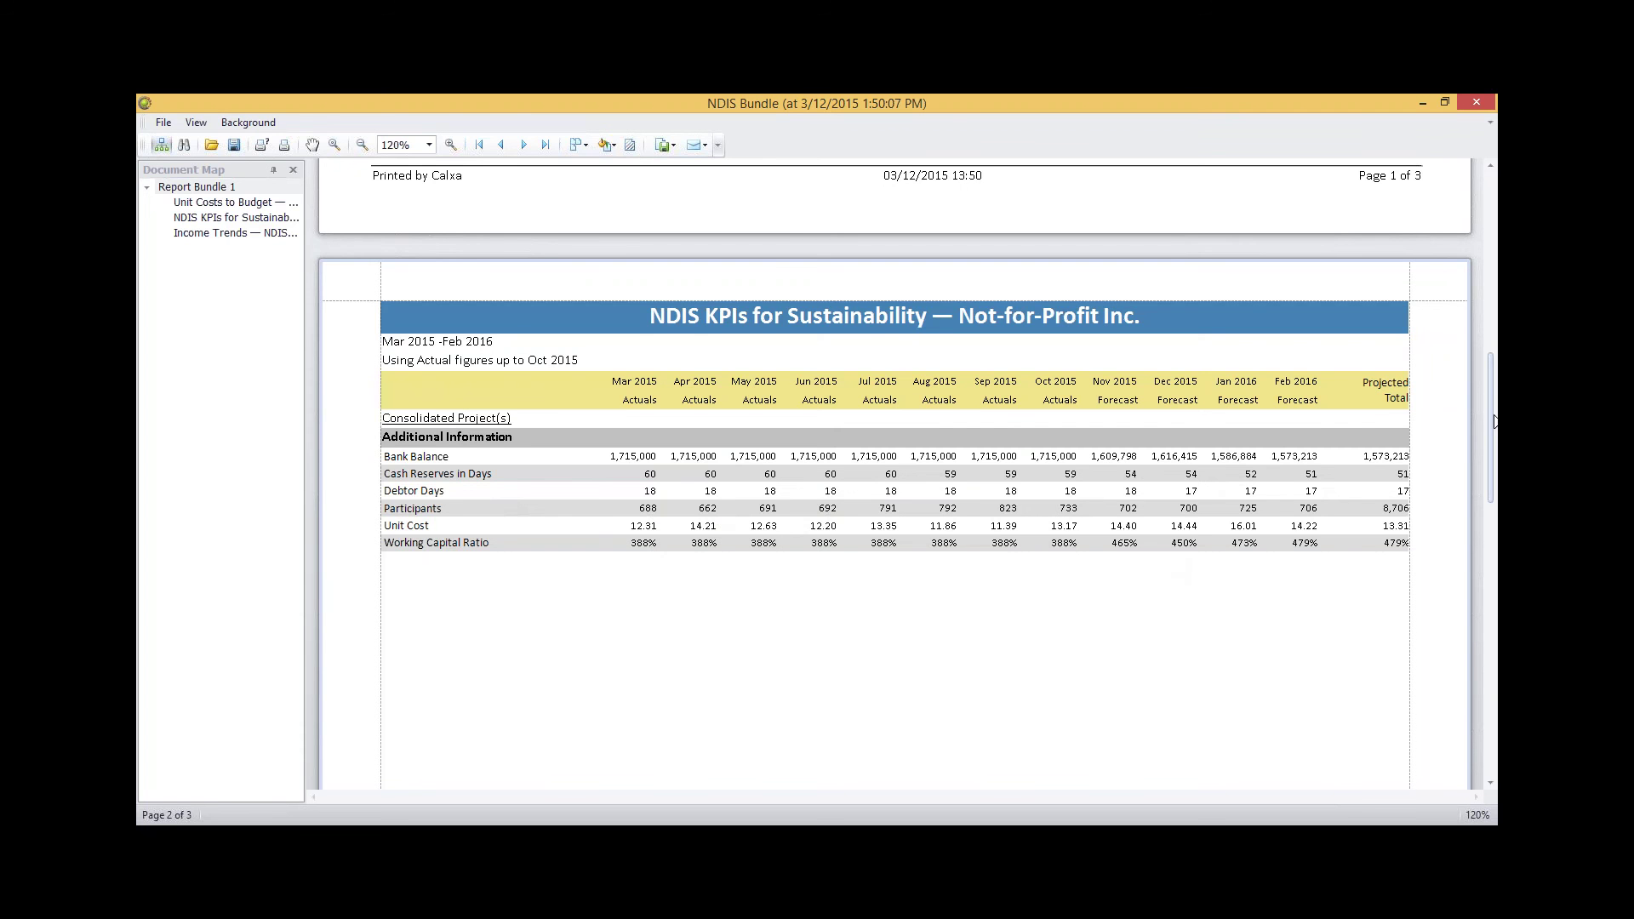
# - Examine the Income Trends chart on the last page of the NDIS Bundle preview and close the preview
pyautogui.moveTo(1494, 420); pyautogui.dragTo(1495, 643)
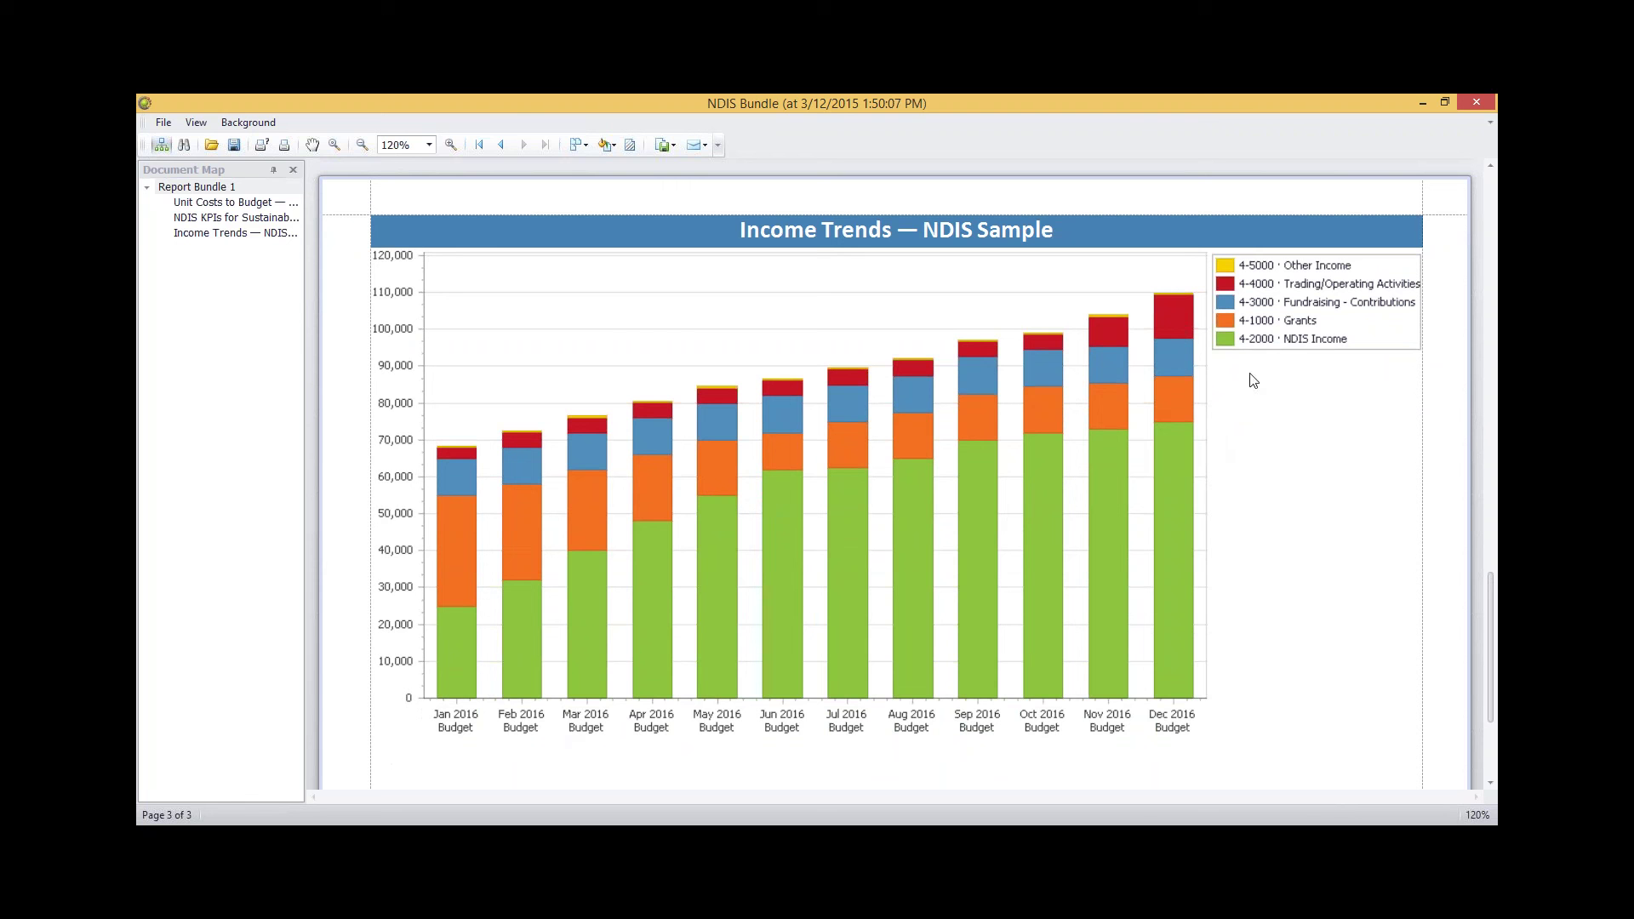
pyautogui.click(1483, 100)
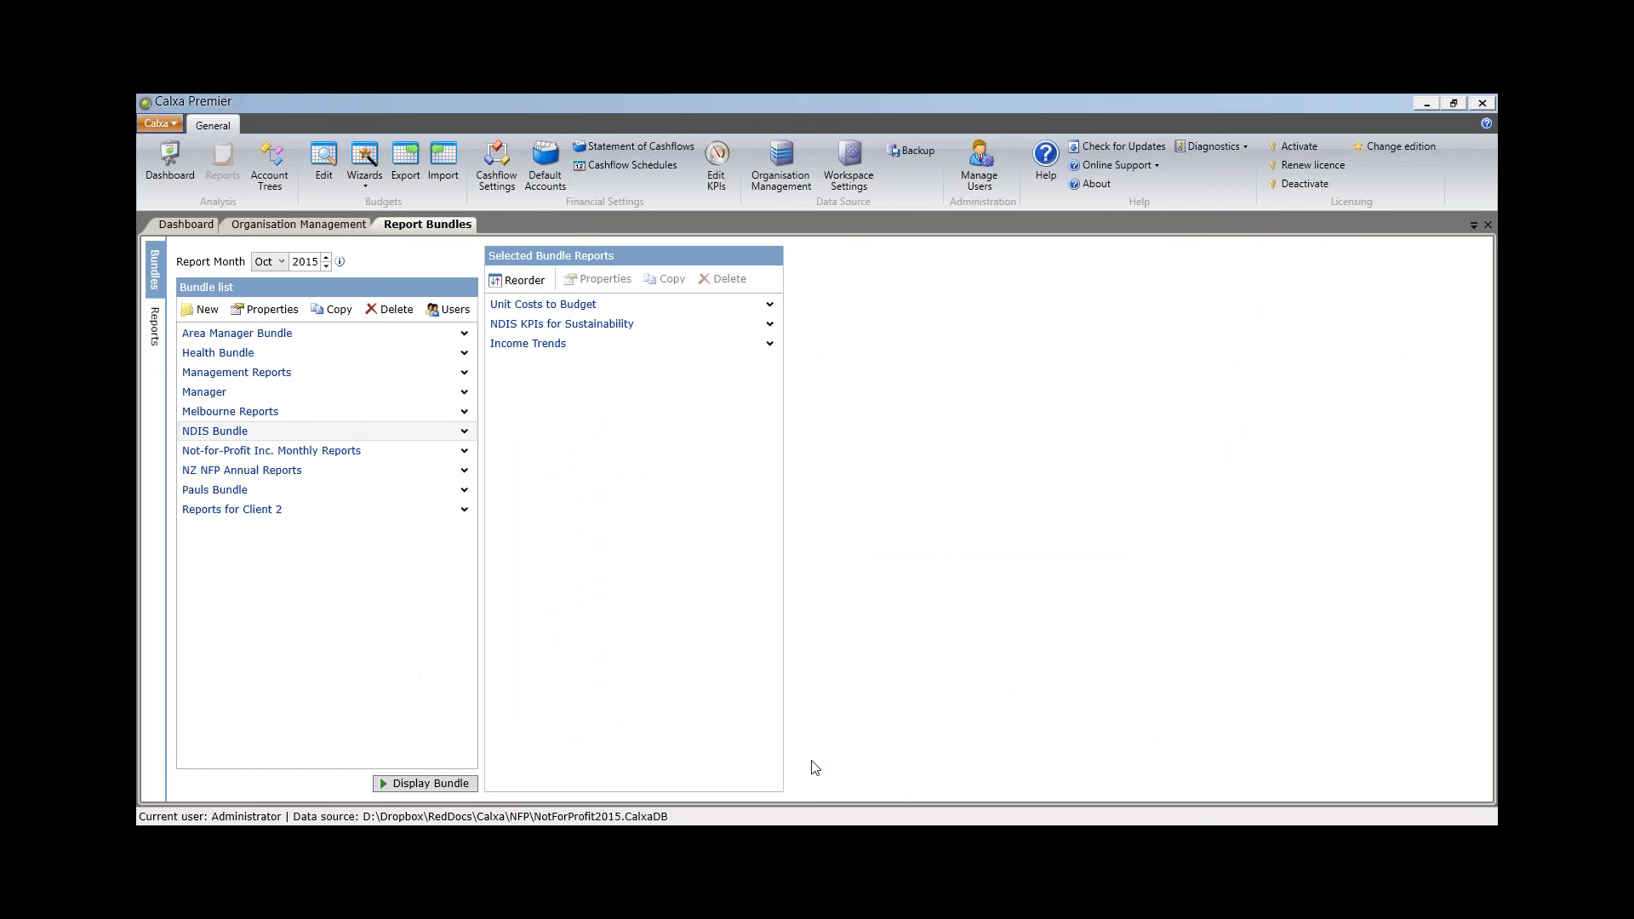
# - Display the Management Reports bundle for Oct 2015 and maximize its preview
pyautogui.click(288, 384)
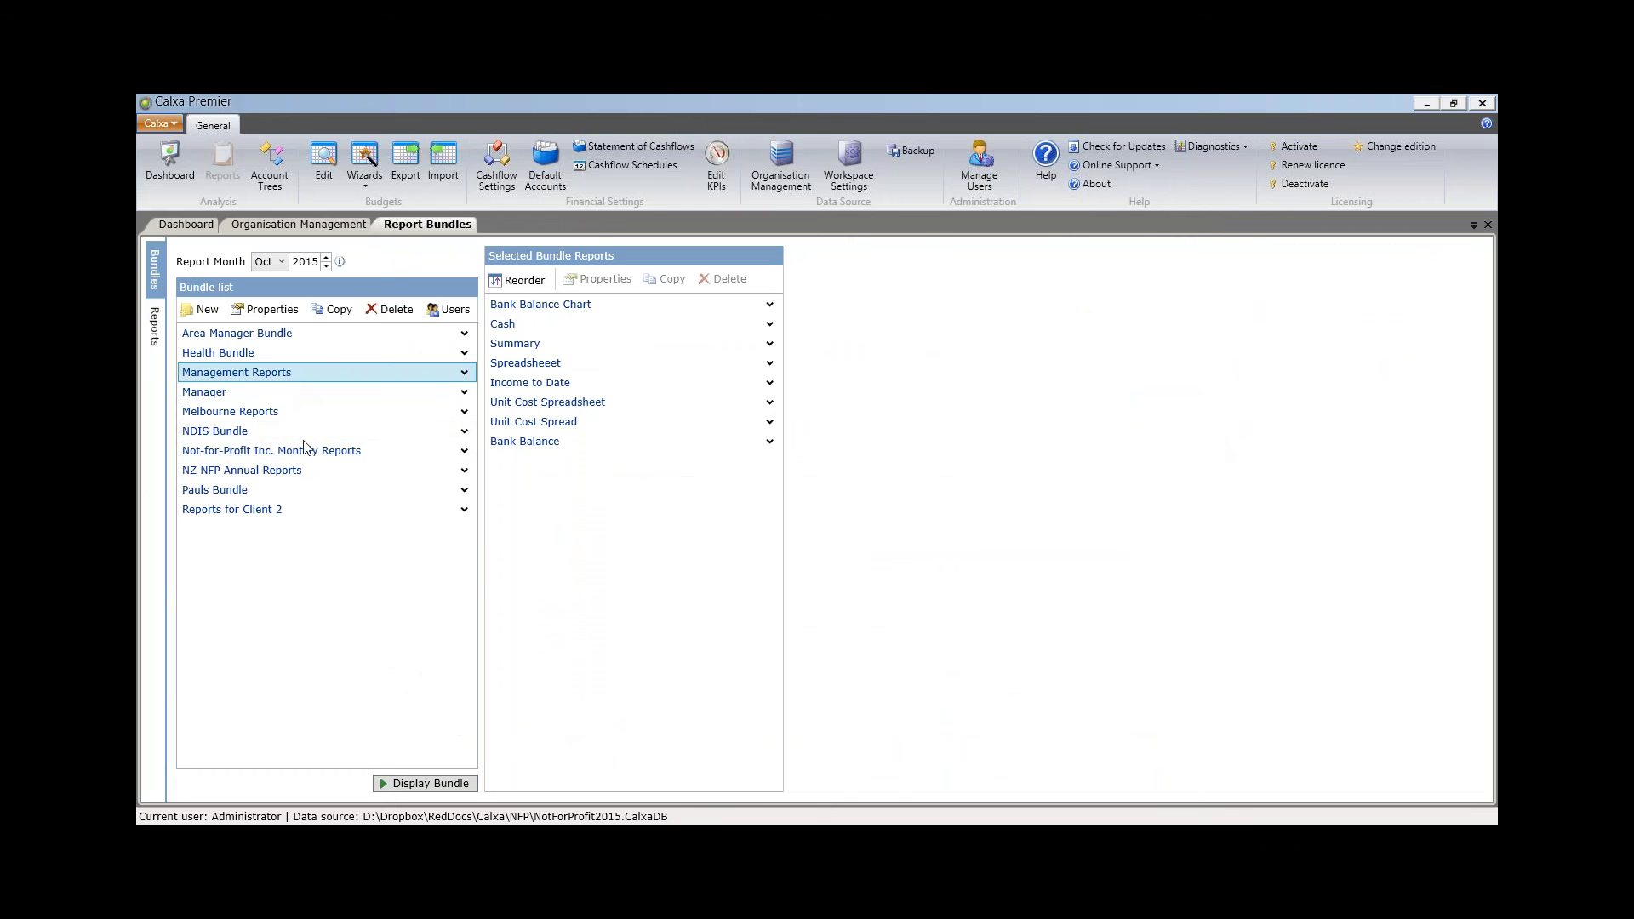
pyautogui.click(428, 787)
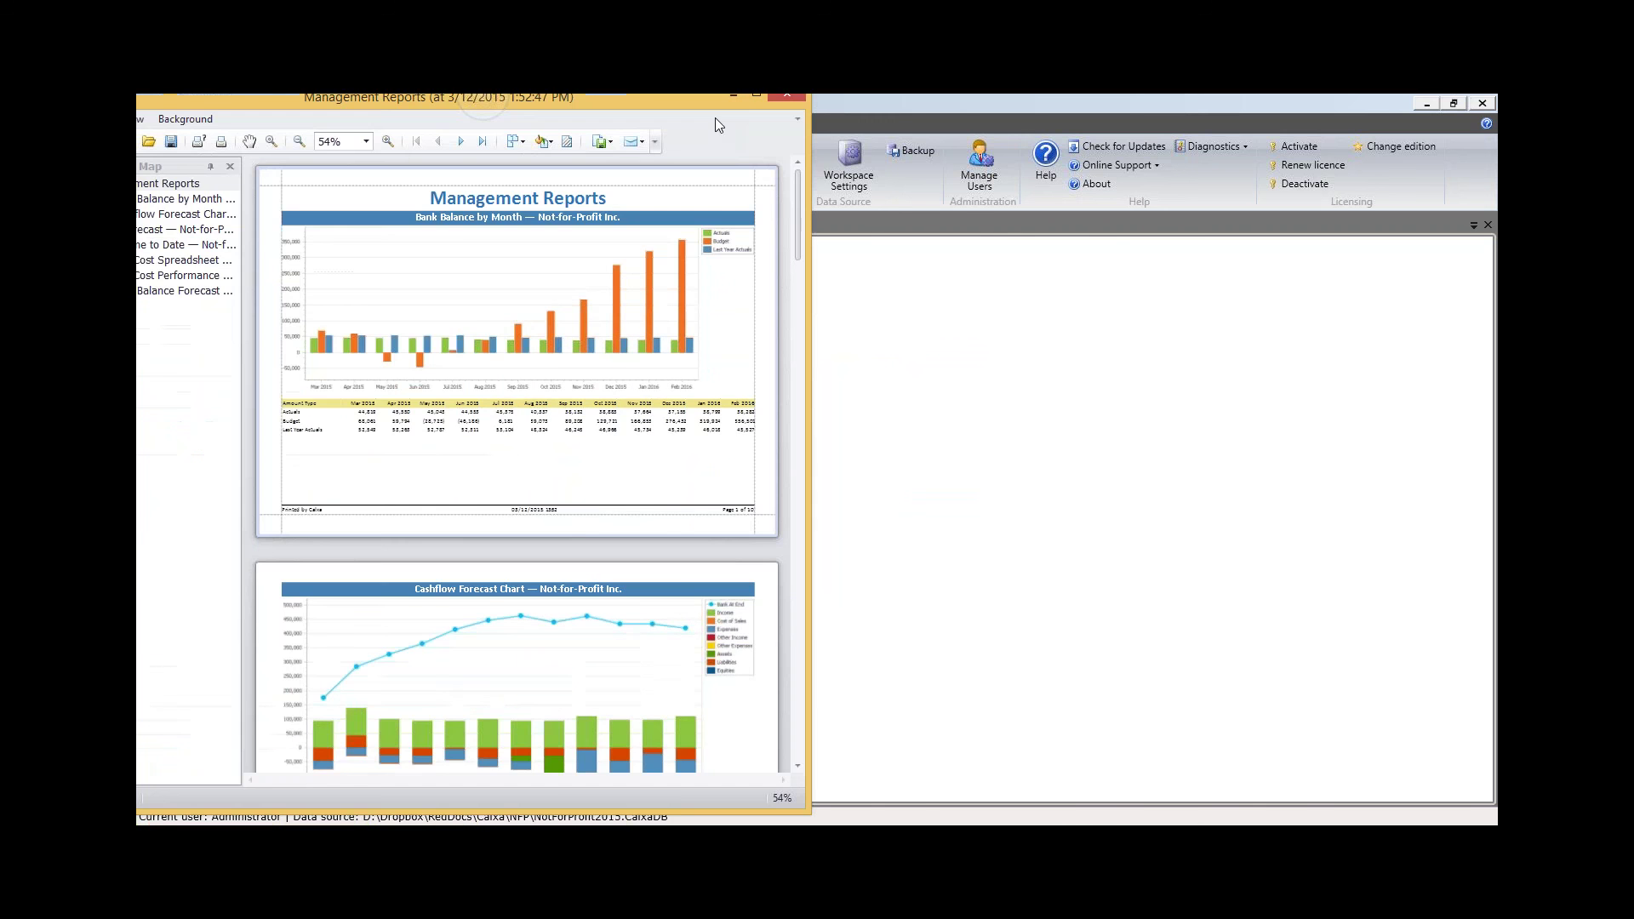
pyautogui.doubleClick(839, 234)
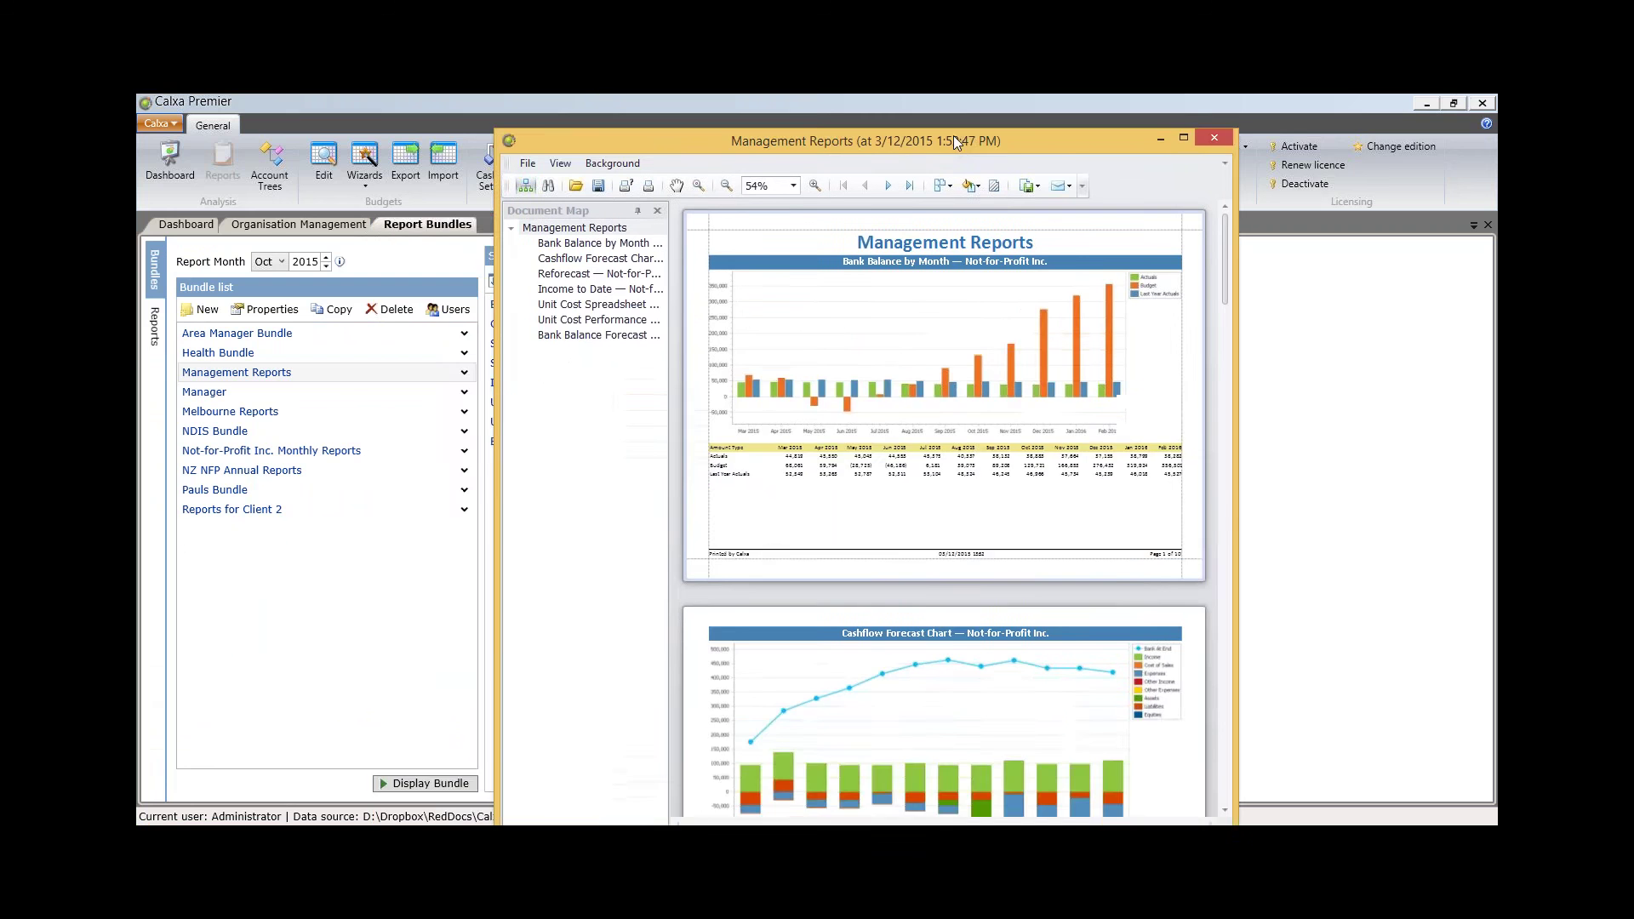
# - Look over the file formats offered for exporting and e-mailing the Management Reports bundle, without choosing one
pyautogui.click(671, 146)
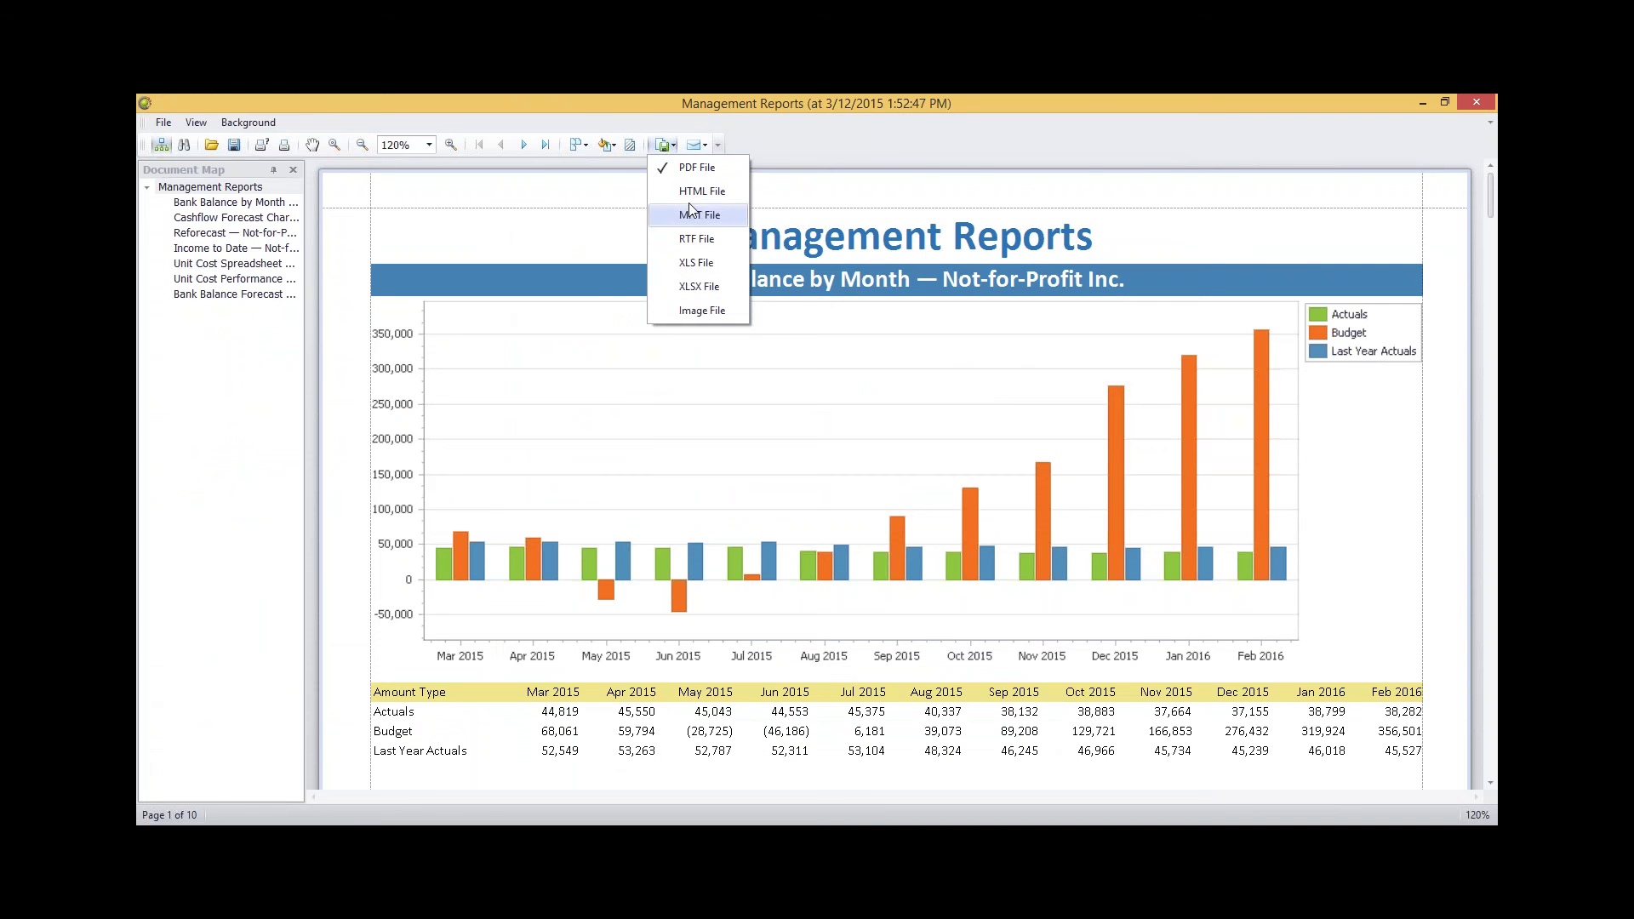
pyautogui.click(706, 146)
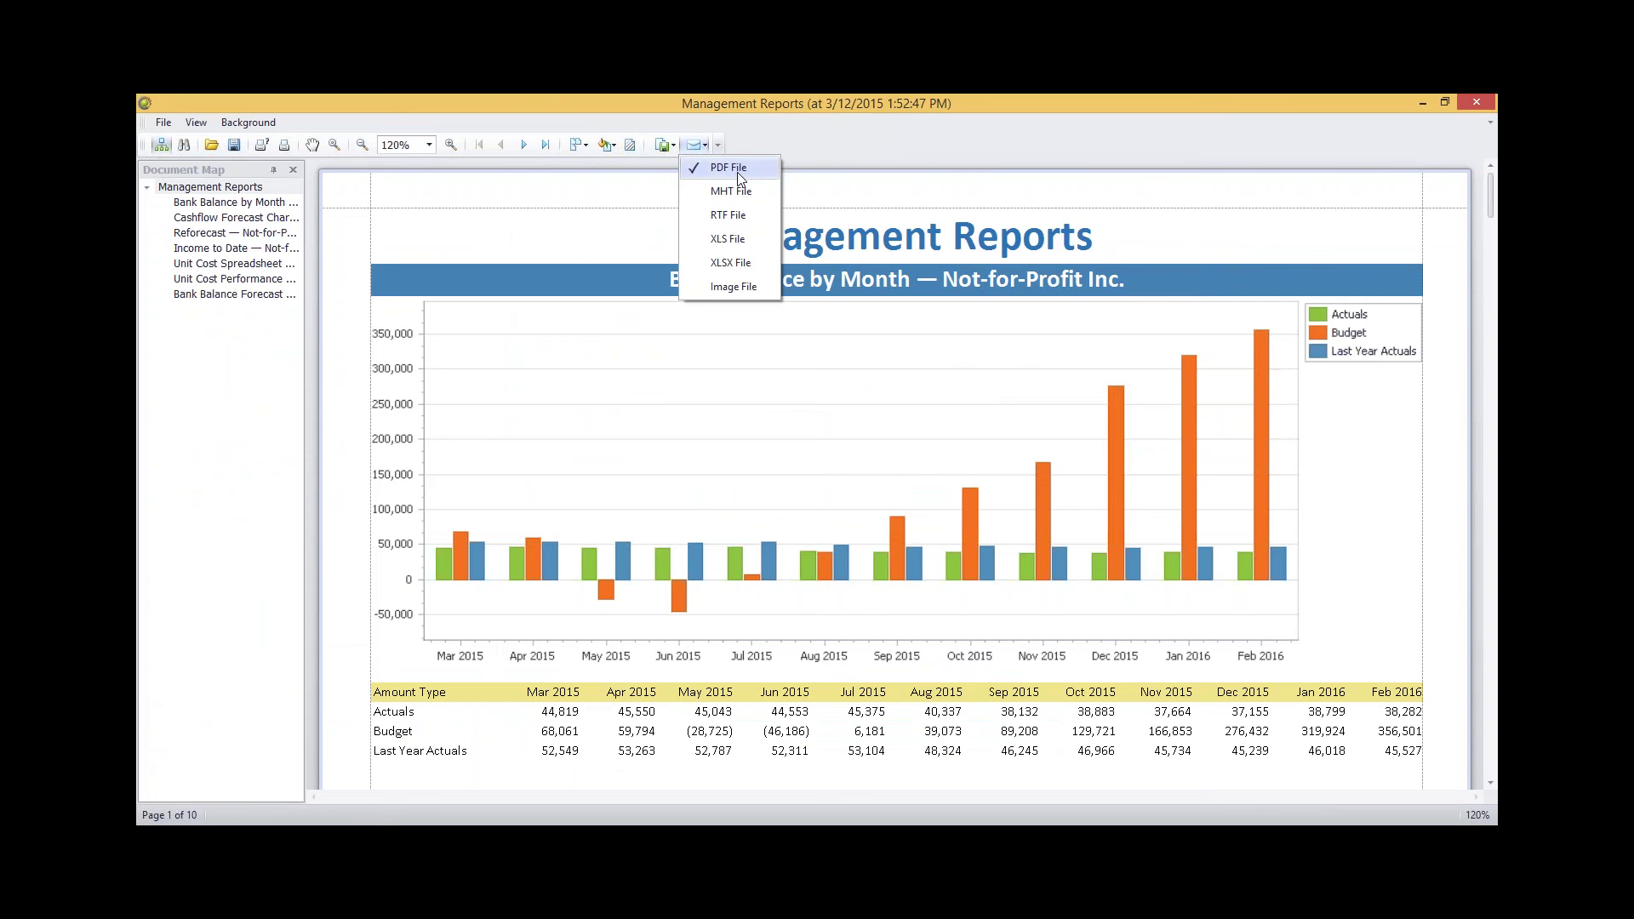
pyautogui.click(817, 139)
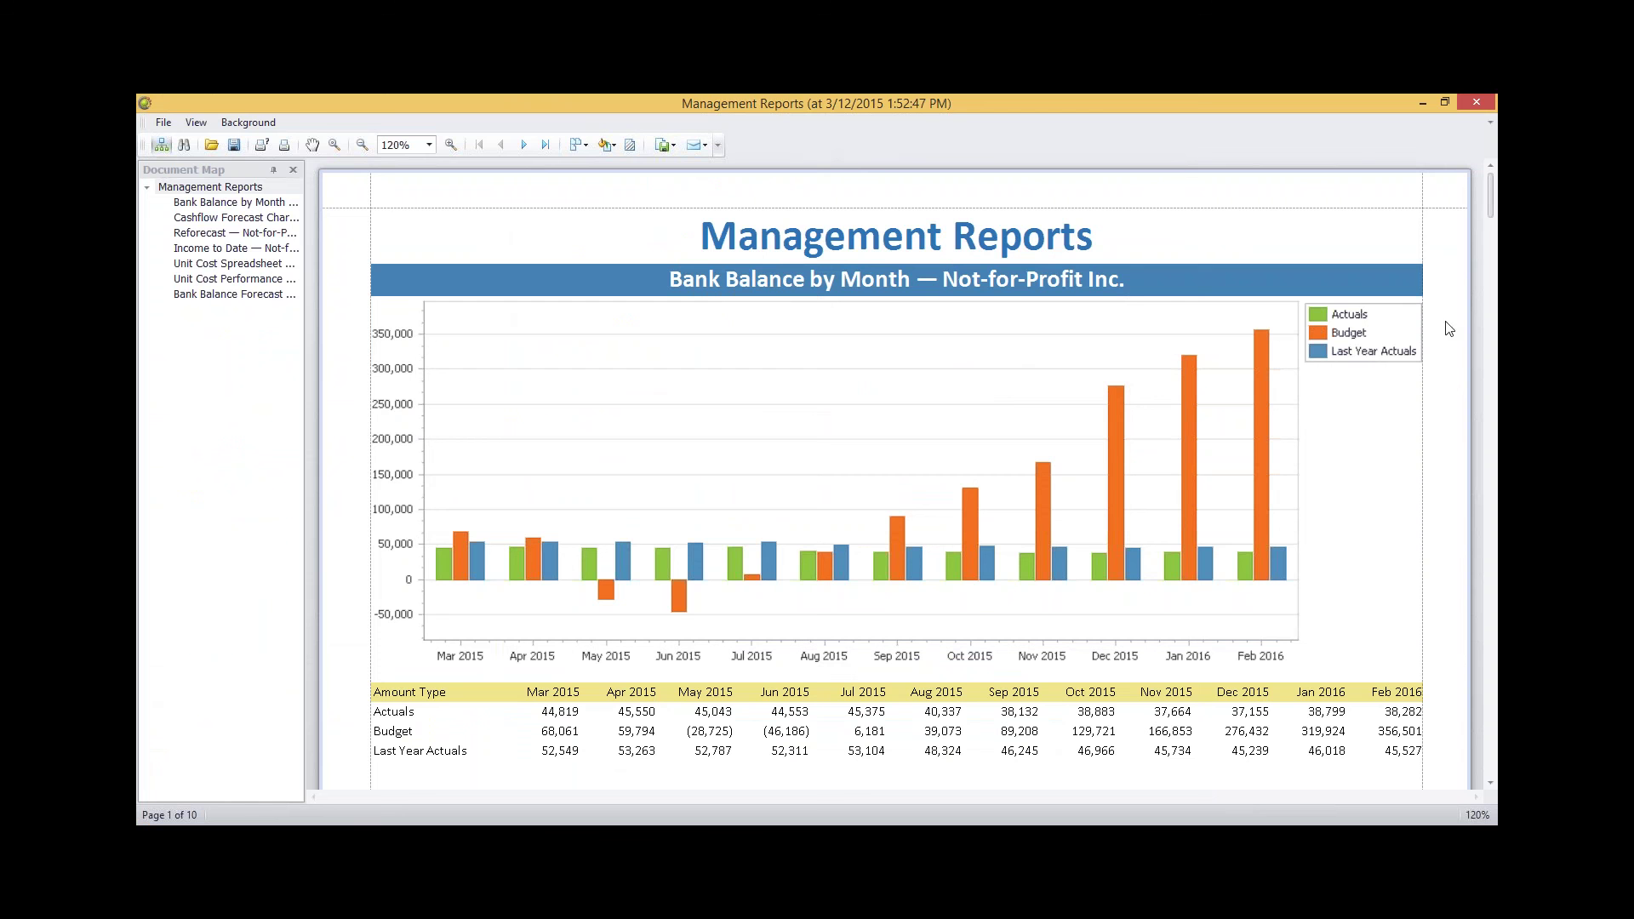
# - Read through the Management Reports bundle from the Cashflow Forecast Chart to the Bank Balance Forecast, and close the preview
pyautogui.moveTo(1492, 196); pyautogui.dragTo(1494, 245)
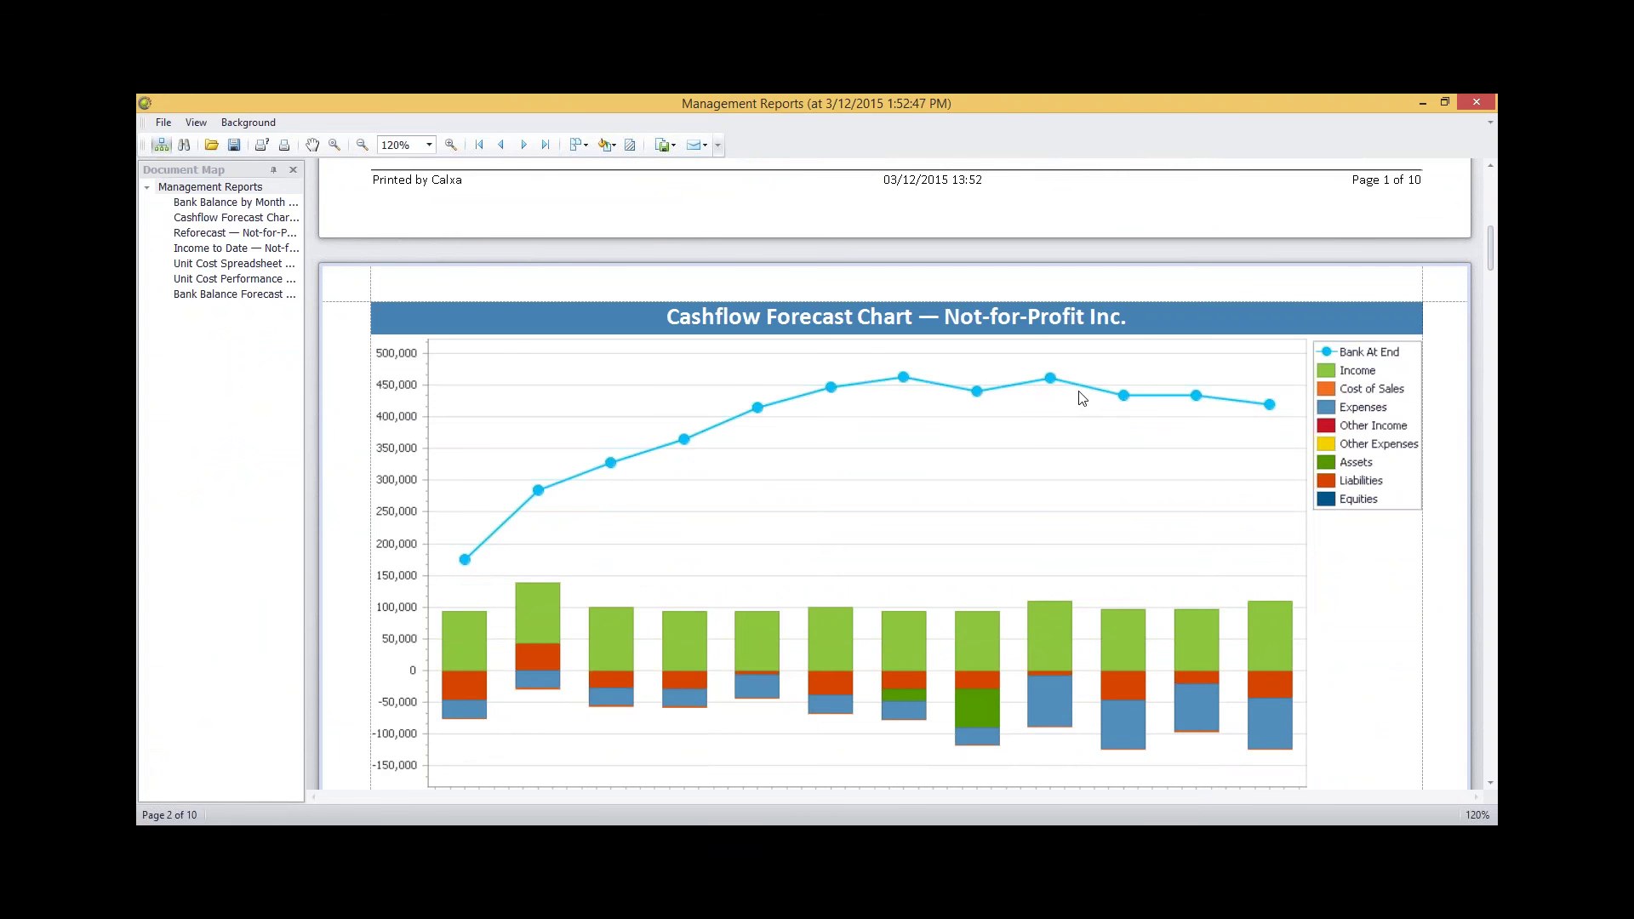
pyautogui.moveTo(1493, 251); pyautogui.dragTo(1495, 310)
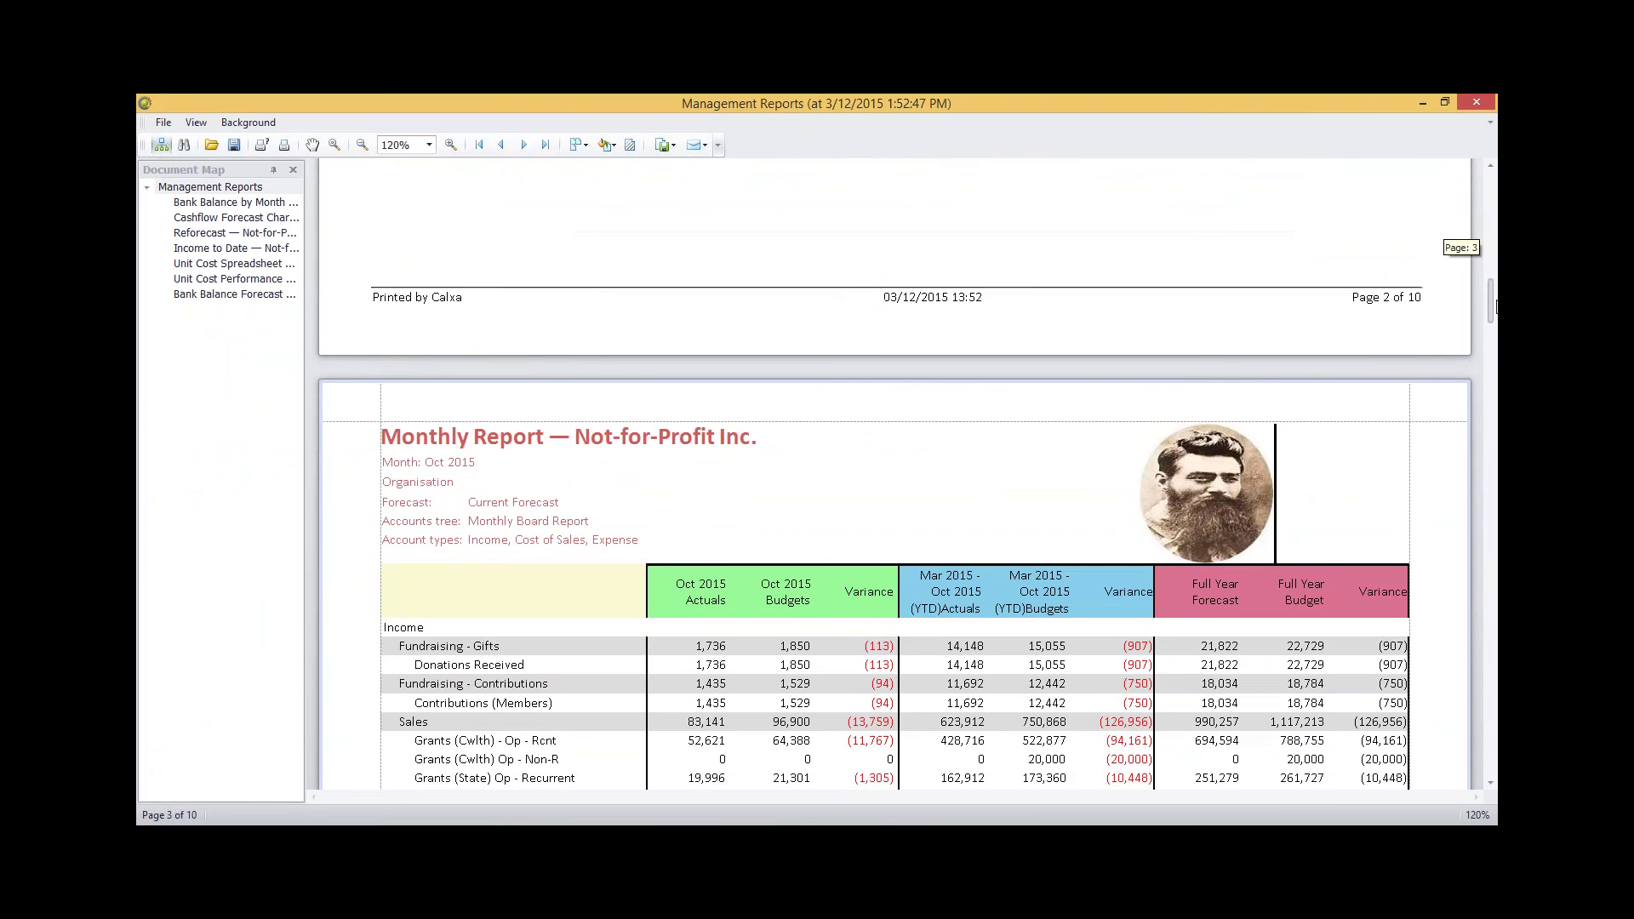
pyautogui.scroll(-2, 1410, 299)
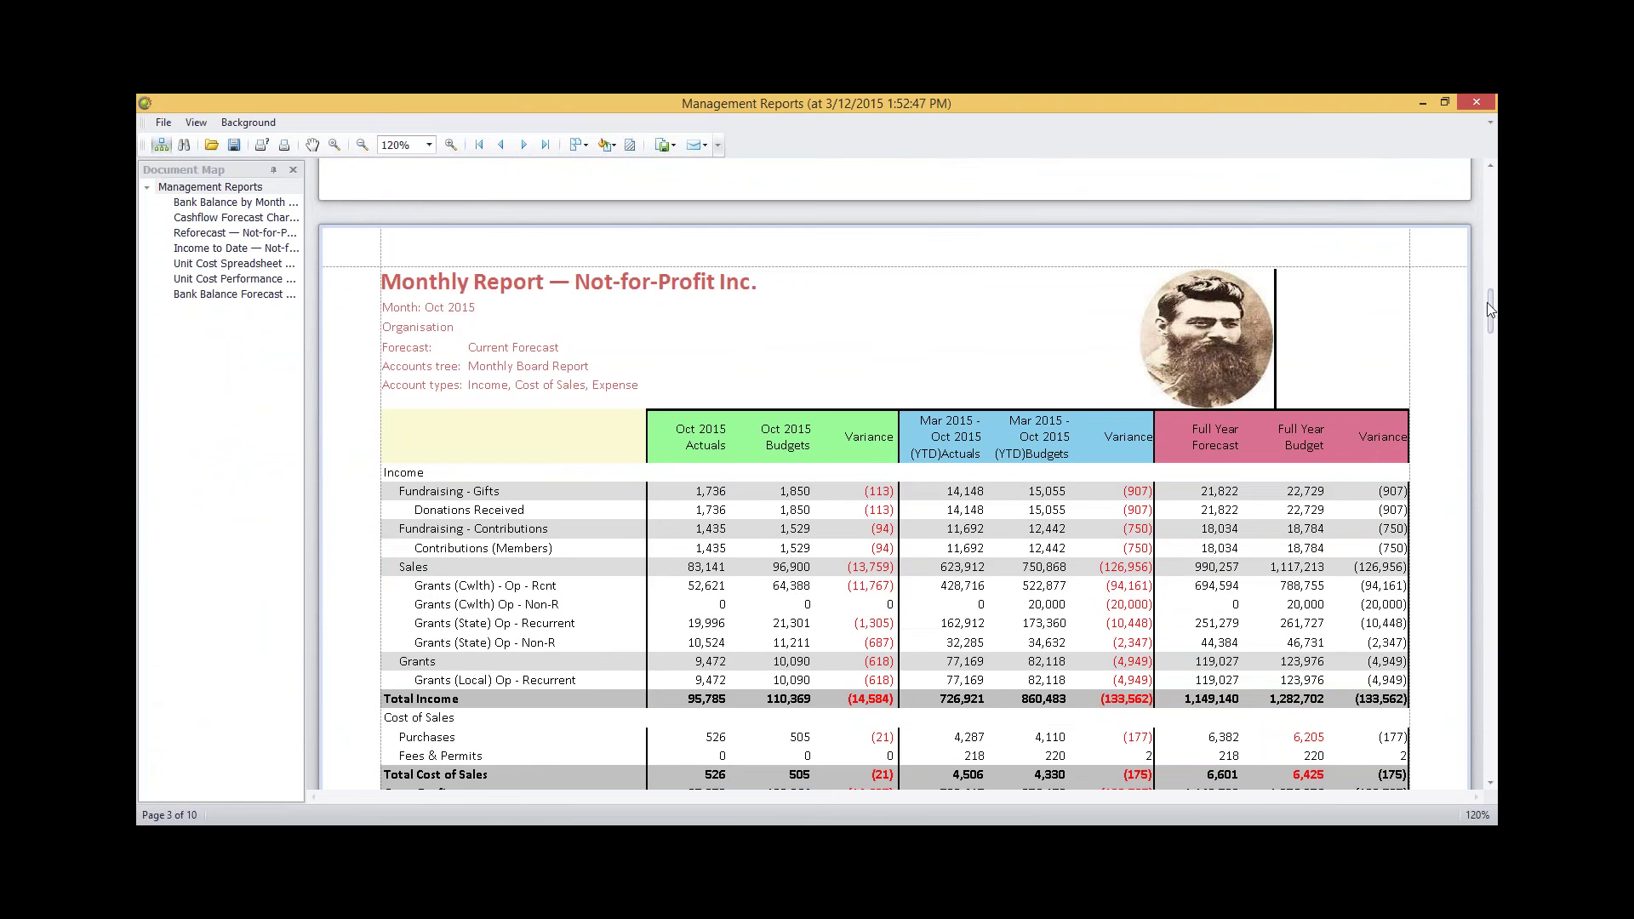
pyautogui.moveTo(1489, 306); pyautogui.dragTo(1491, 436)
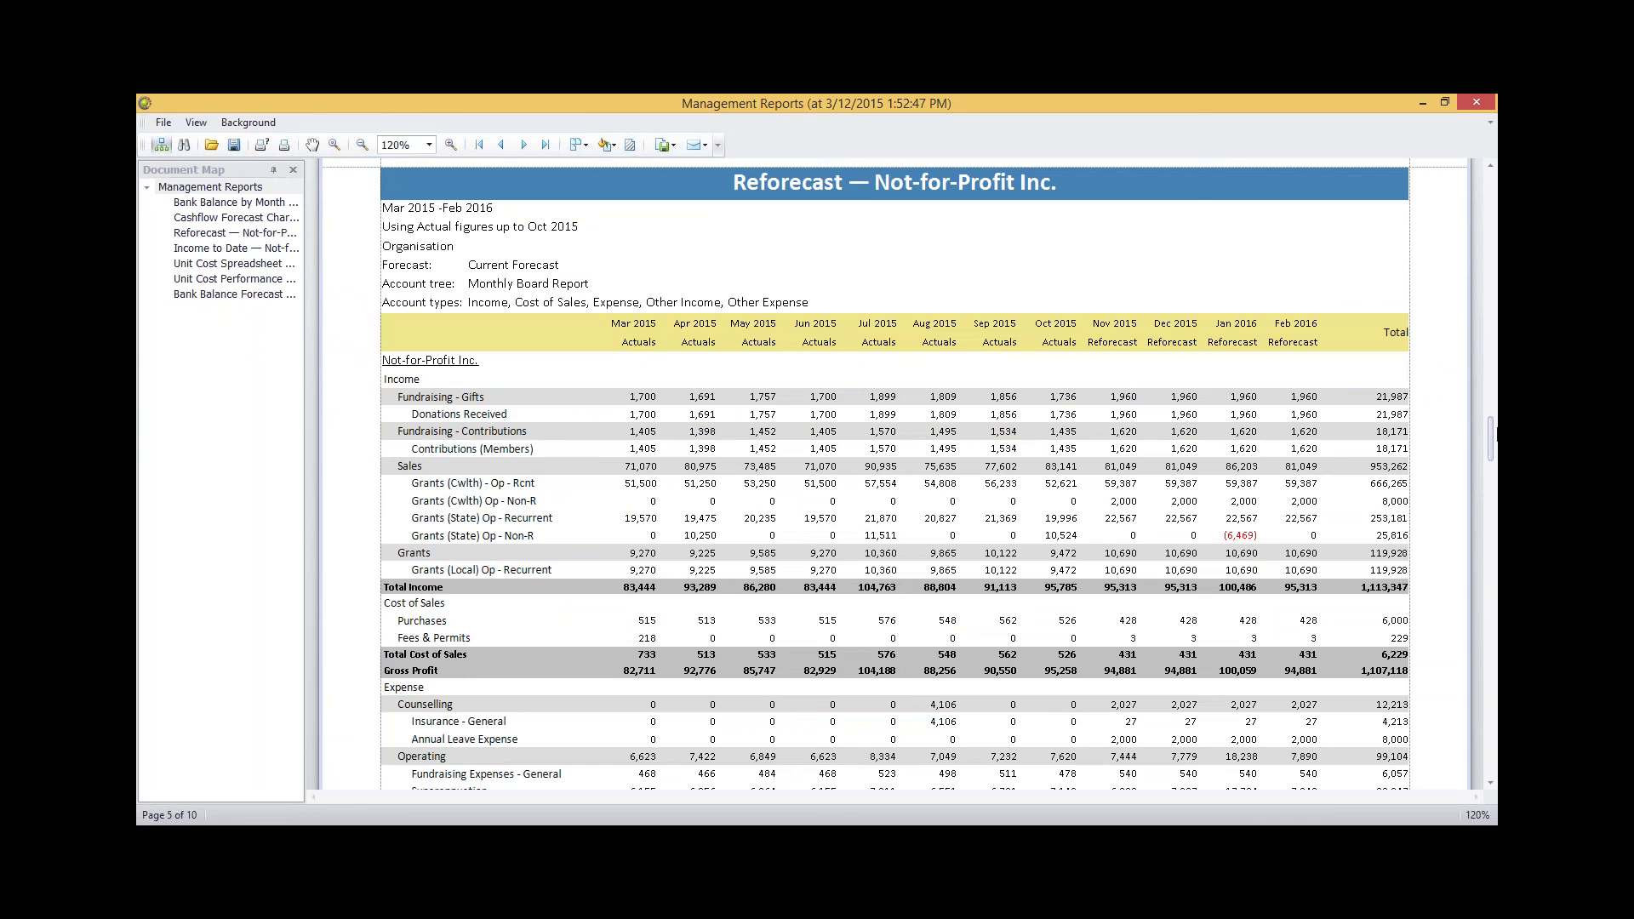
pyautogui.moveTo(1495, 438); pyautogui.dragTo(1440, 611)
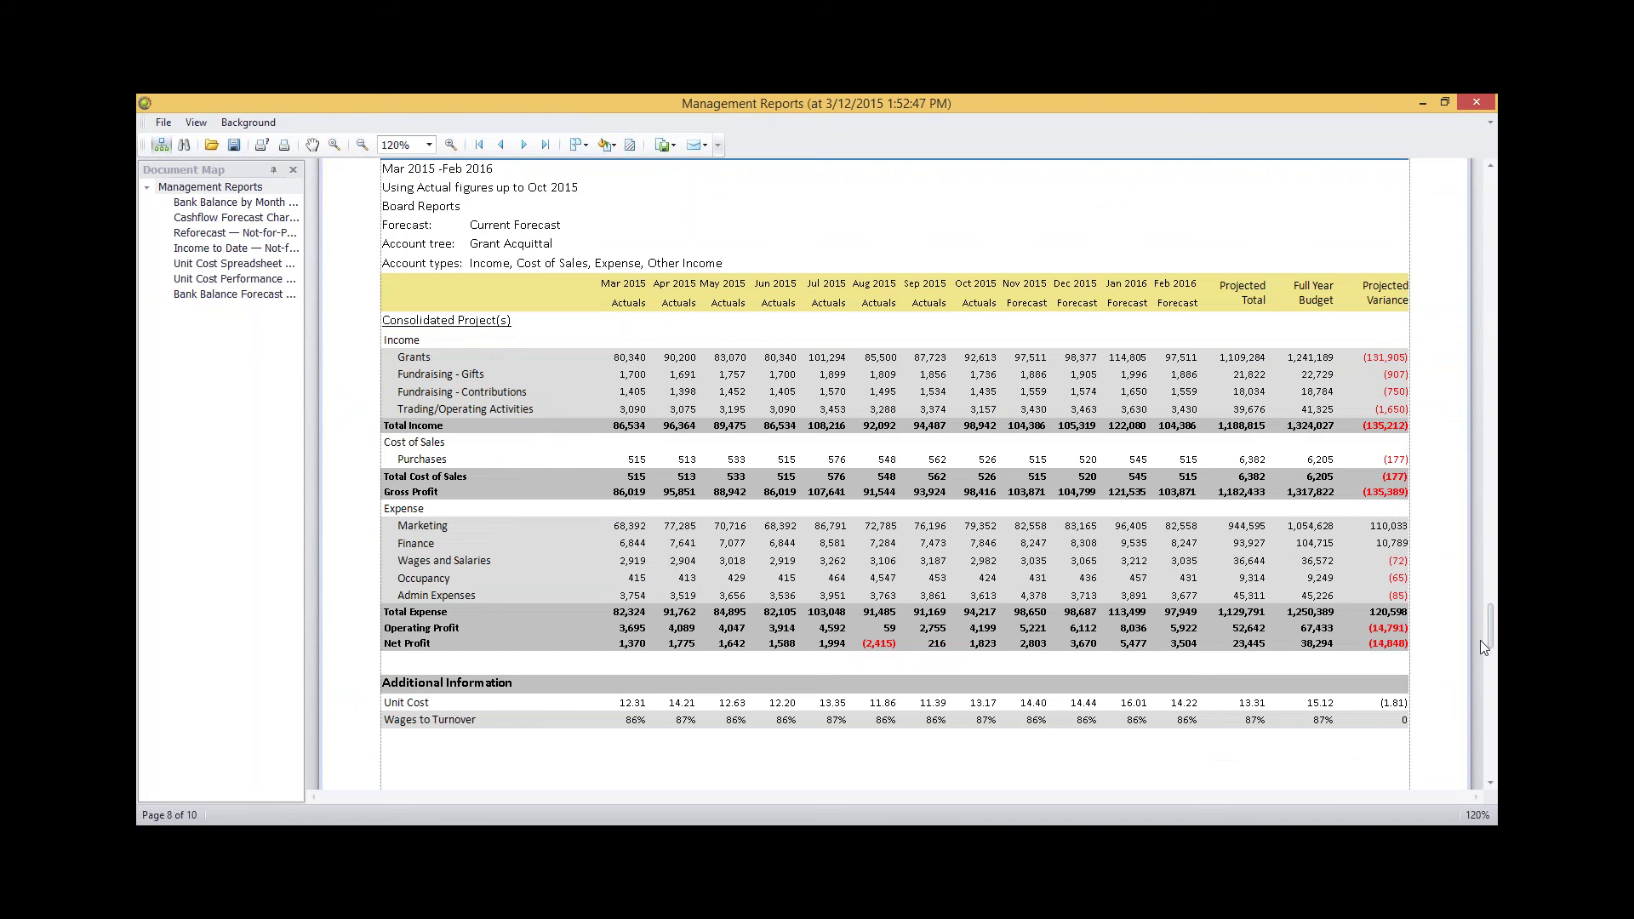
pyautogui.moveTo(1486, 631); pyautogui.dragTo(1494, 742)
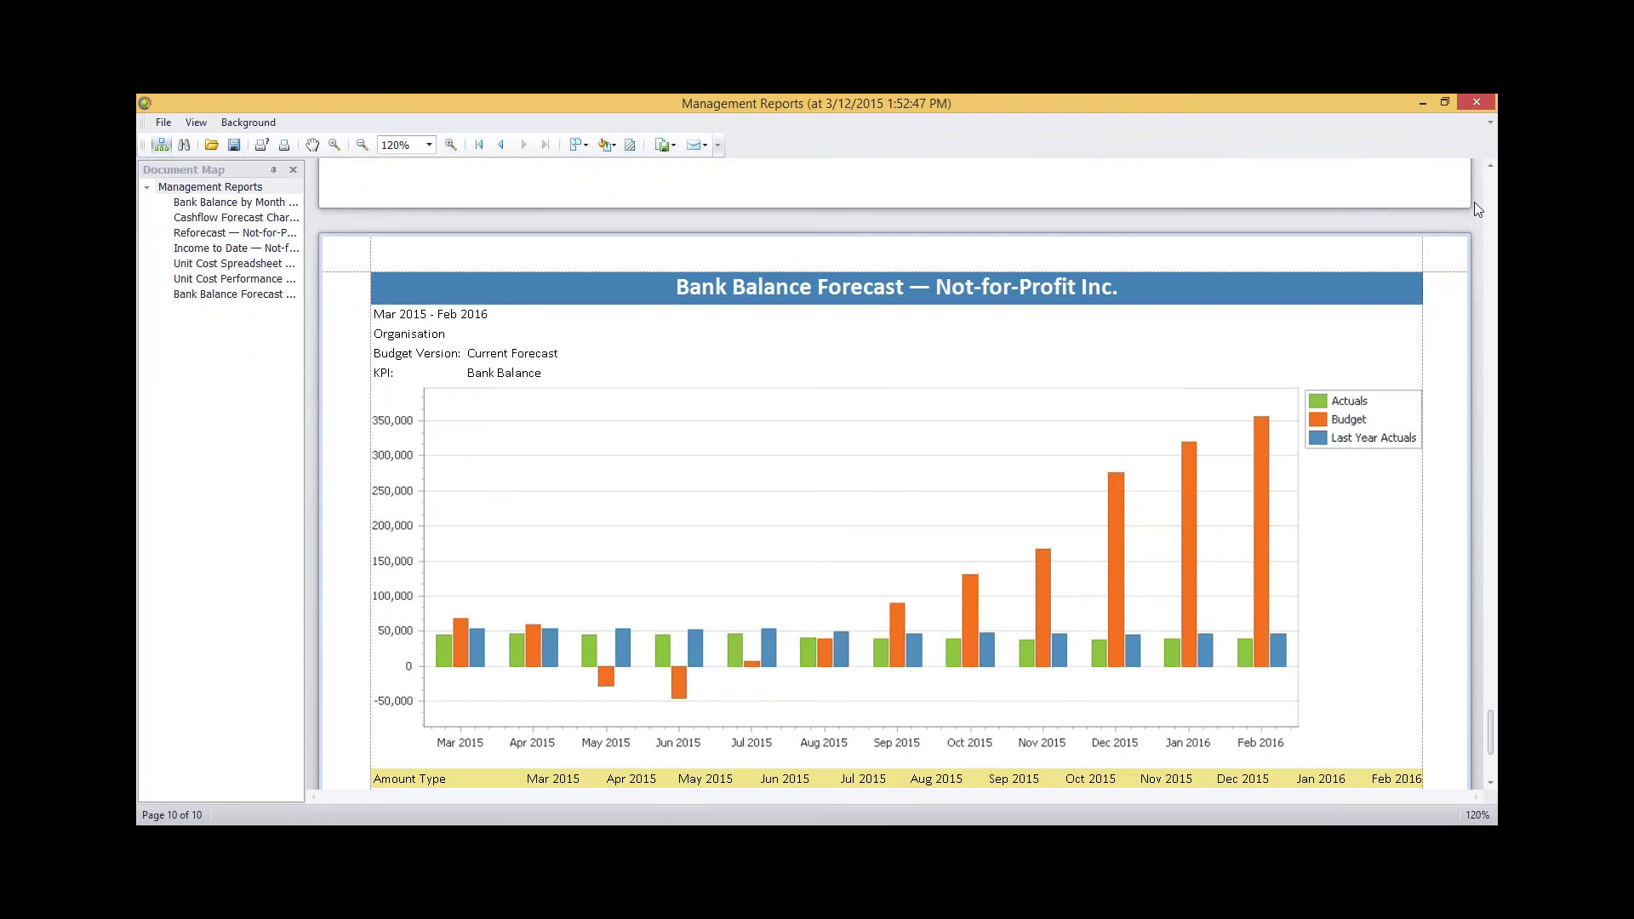
pyautogui.click(1471, 102)
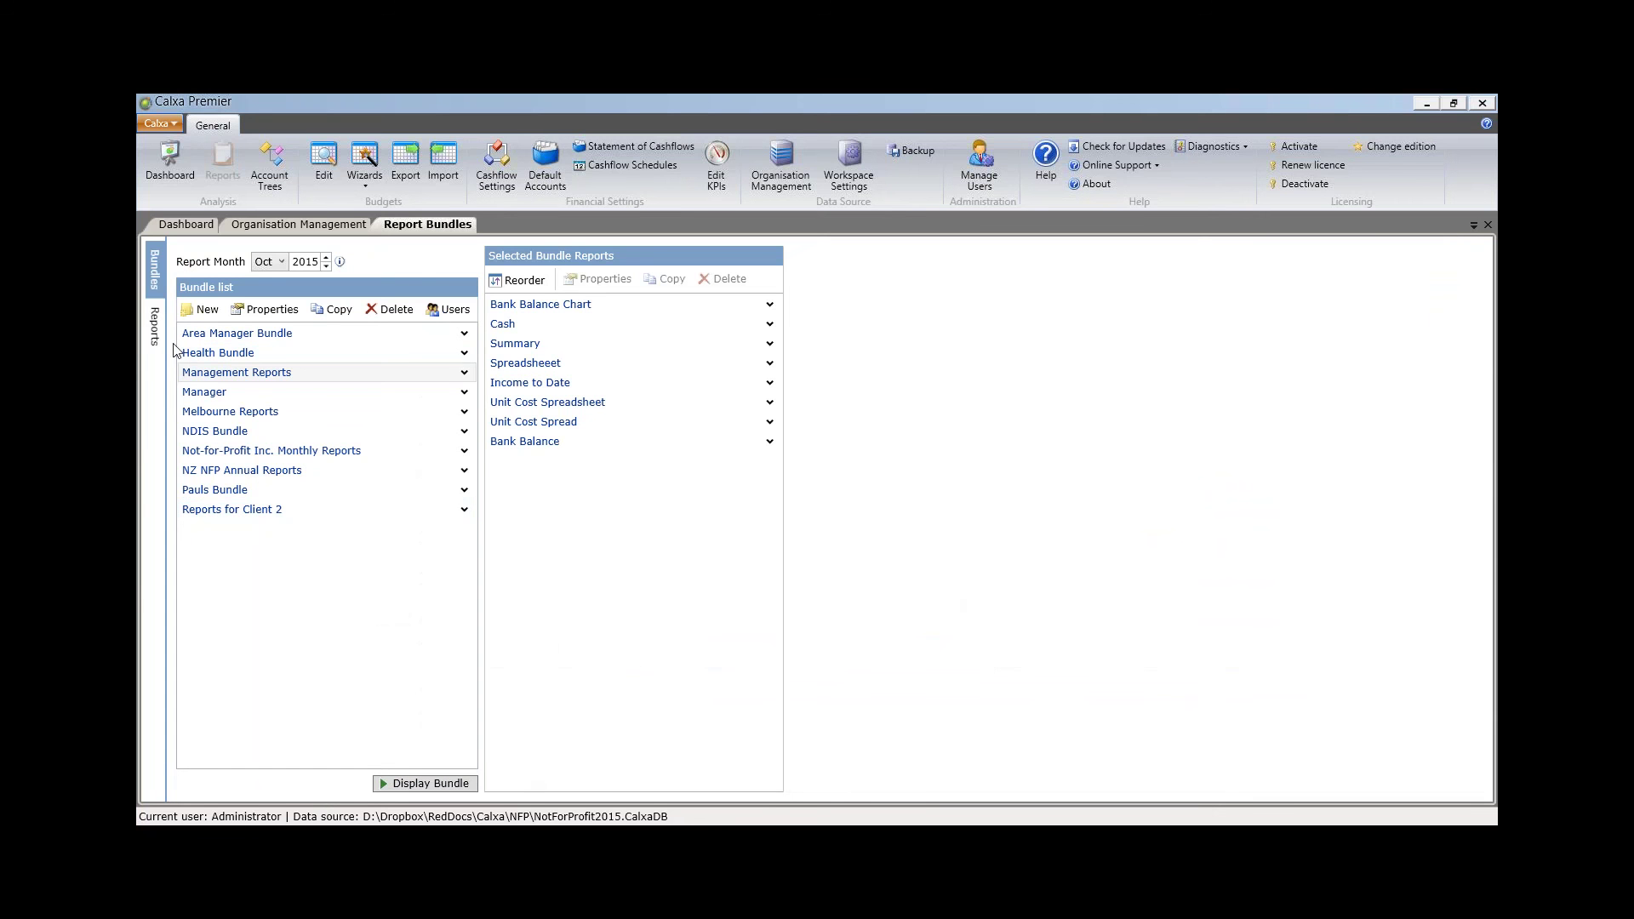
# - Choose the Budget Summary report from the individual reports and apply the Budget Summary (Unspent) template
pyautogui.click(155, 326)
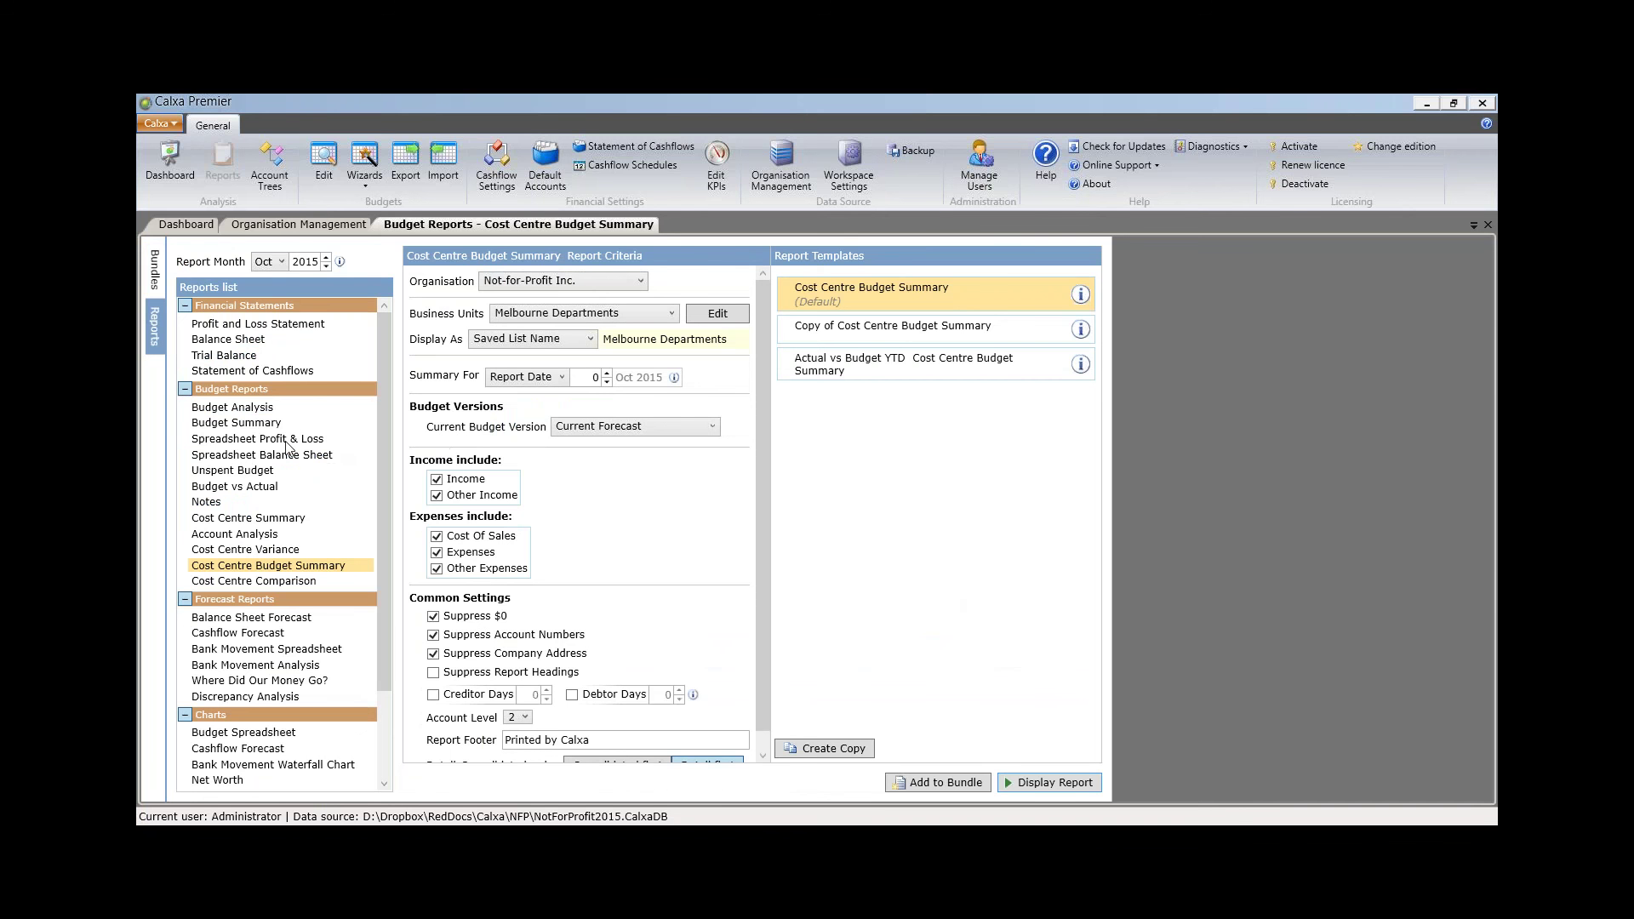
pyautogui.click(256, 423)
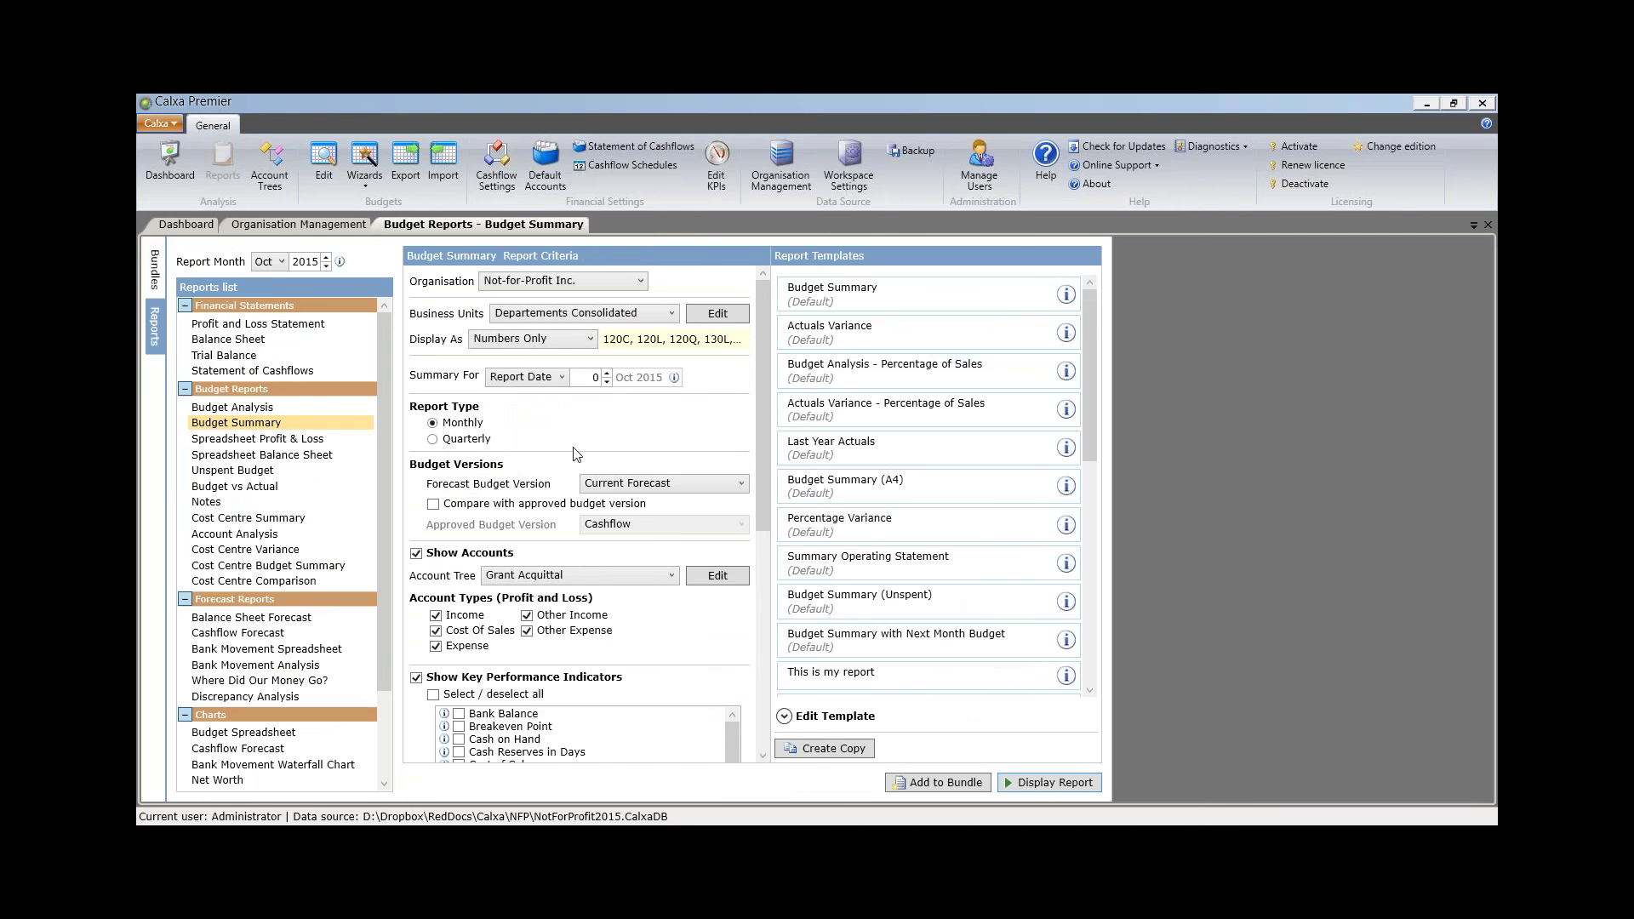
pyautogui.click(926, 605)
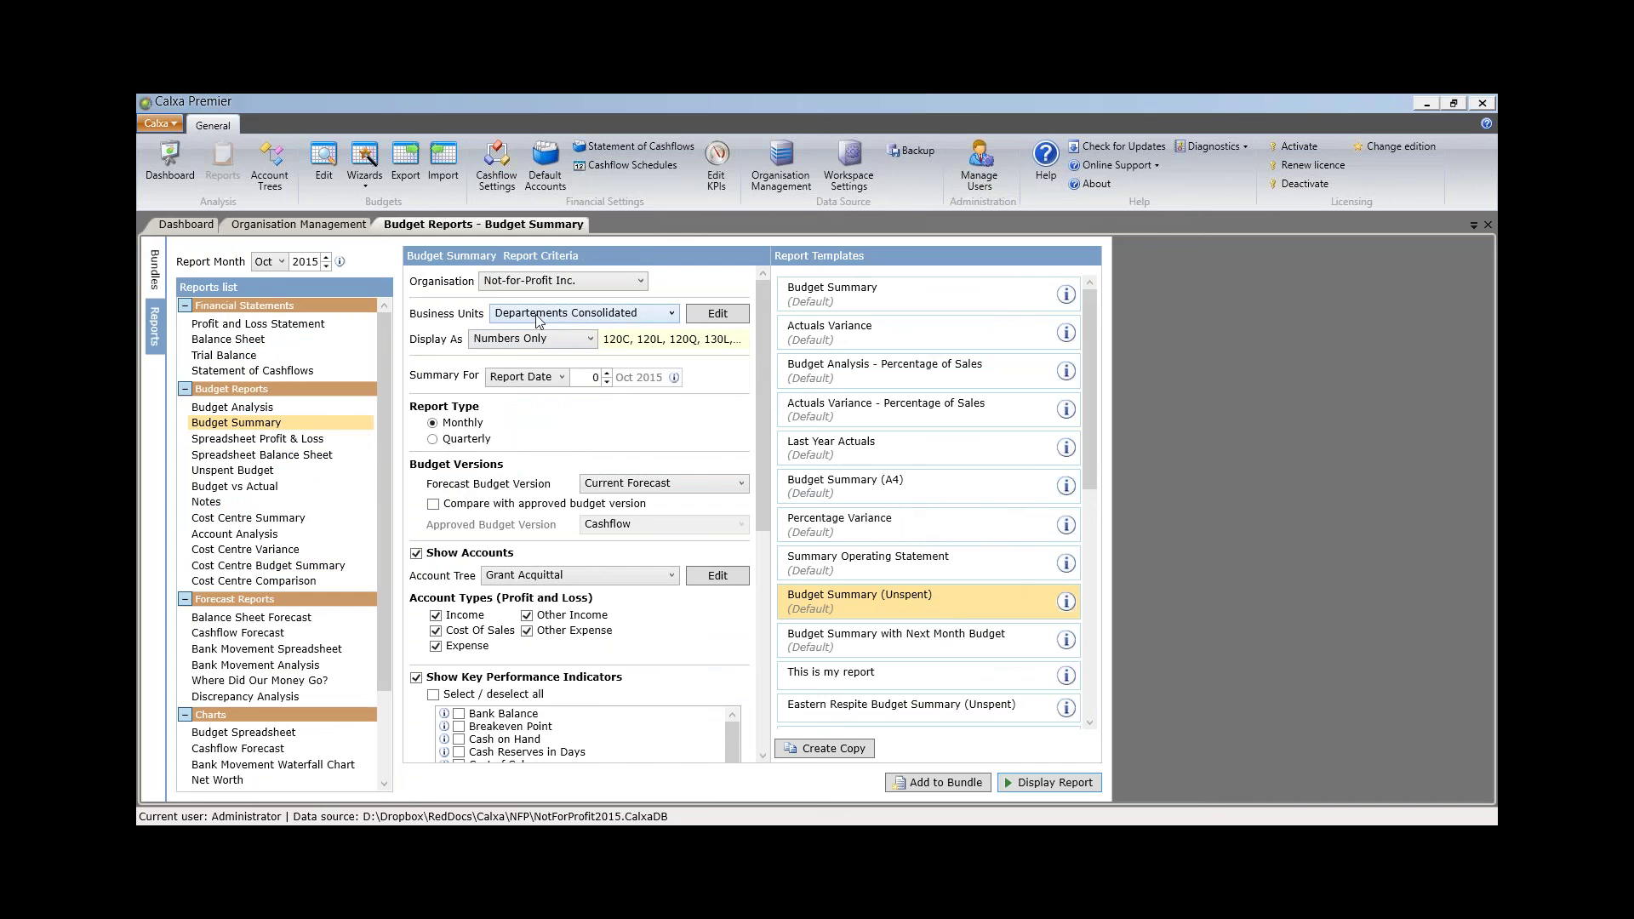
# - Clear the report's business unit selection and include only the units under 130 - Assertiveness and 200 - Support Services
pyautogui.click(715, 314)
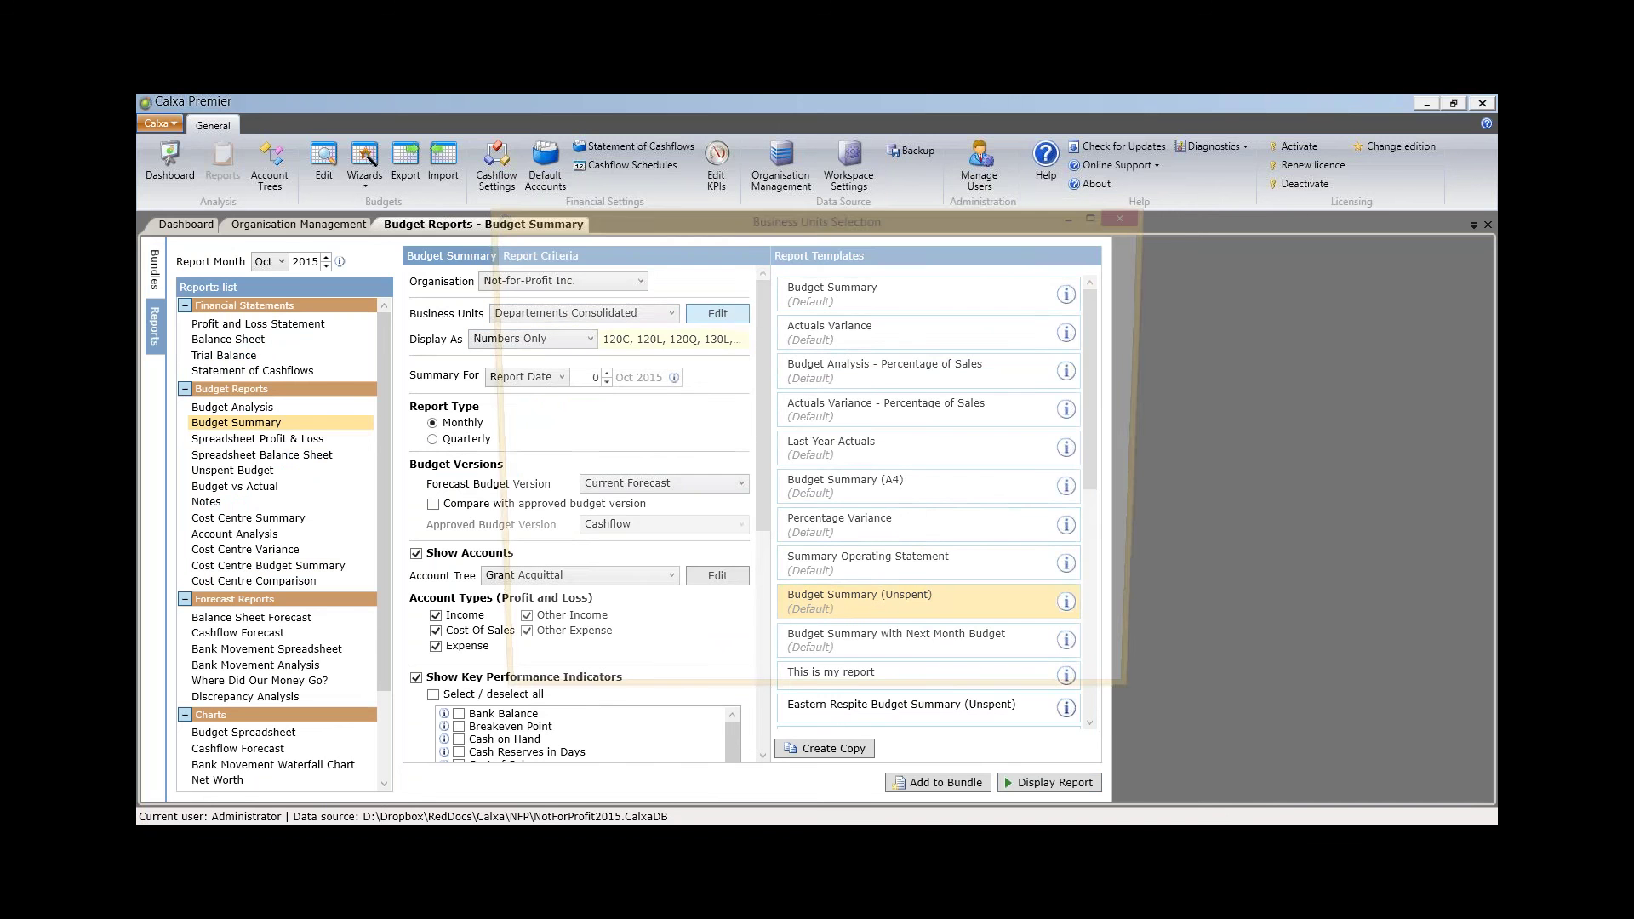
pyautogui.click(811, 353)
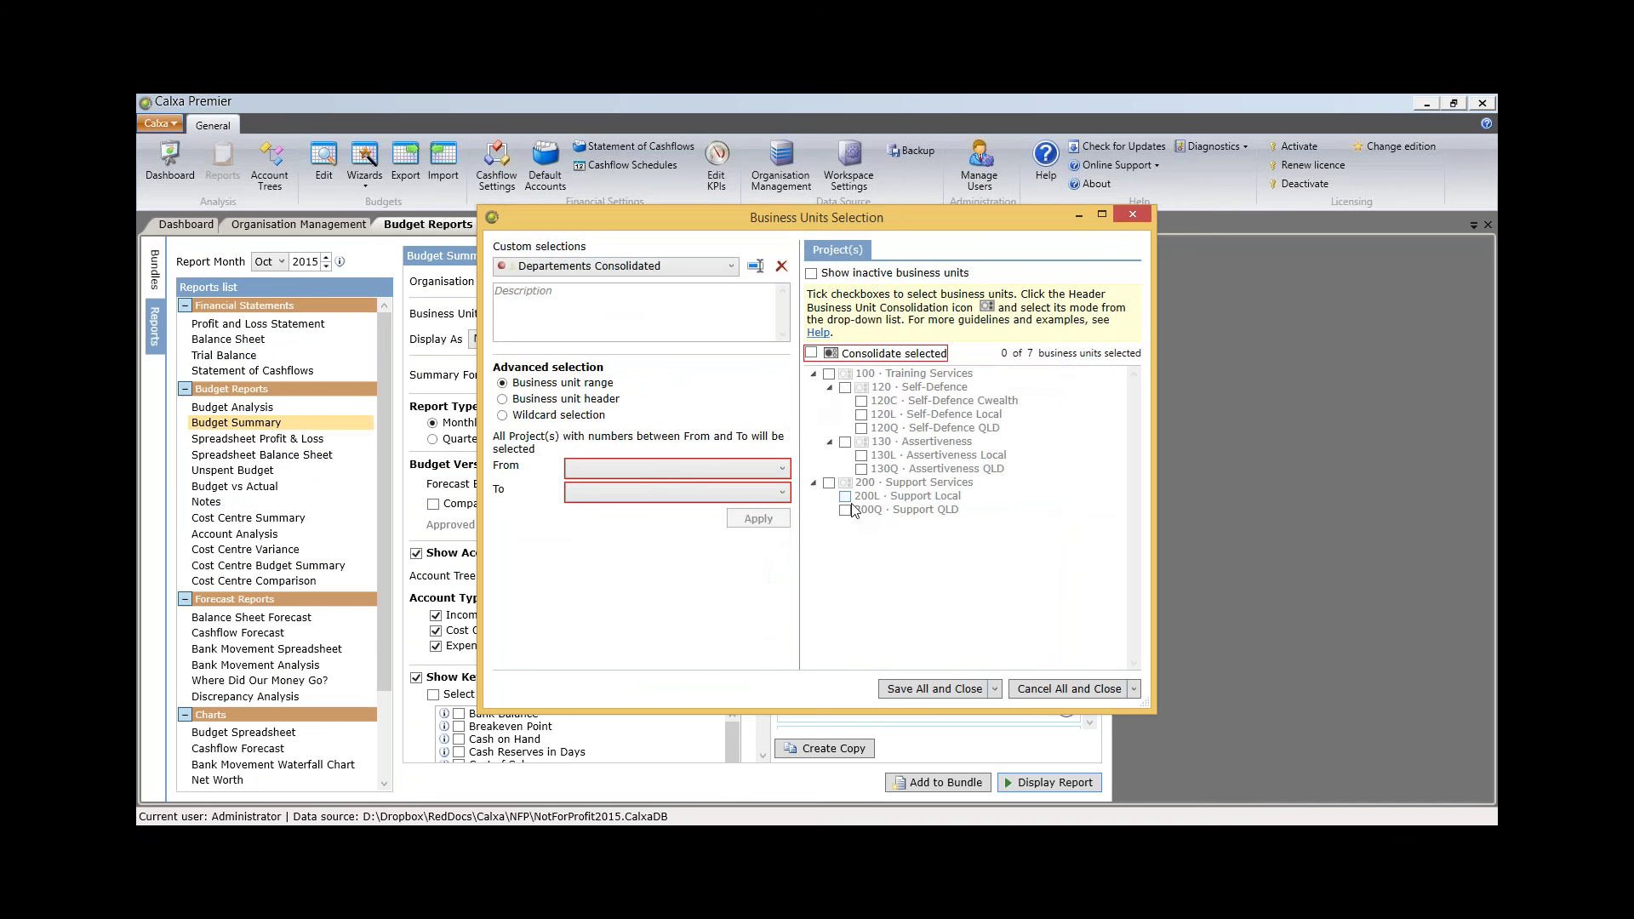
pyautogui.click(844, 510)
pyautogui.click(845, 496)
pyautogui.click(861, 457)
pyautogui.click(846, 444)
pyautogui.click(846, 442)
# - Set the overall business unit selection to Detail and the 130 - Assertiveness header to Consolidated
pyautogui.click(845, 373)
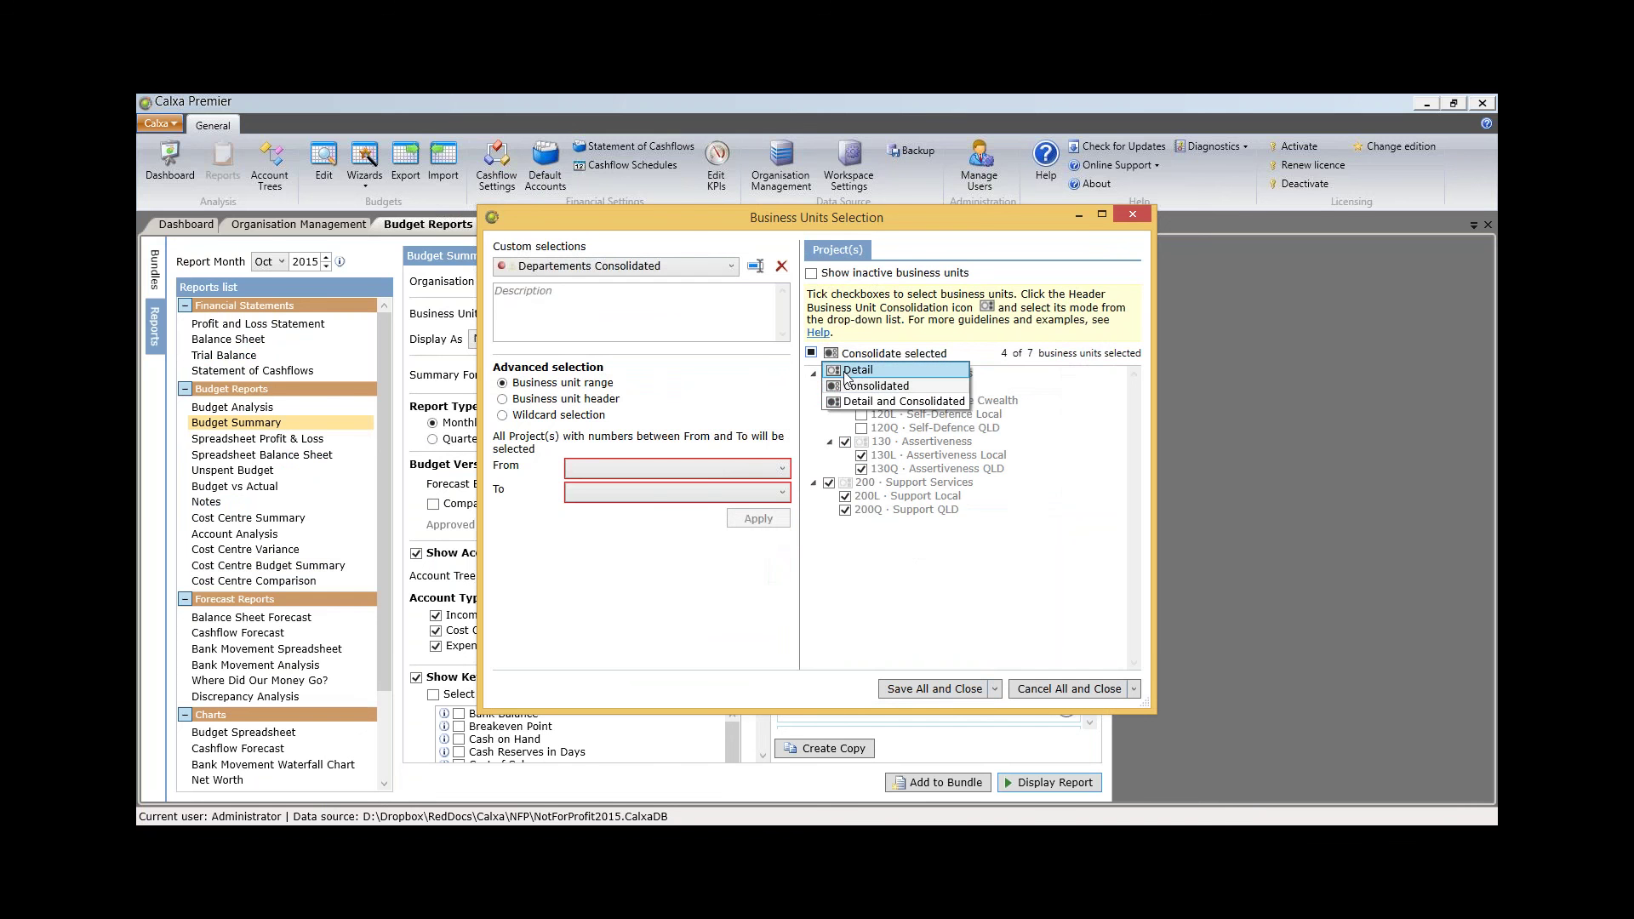
pyautogui.click(847, 372)
pyautogui.click(863, 442)
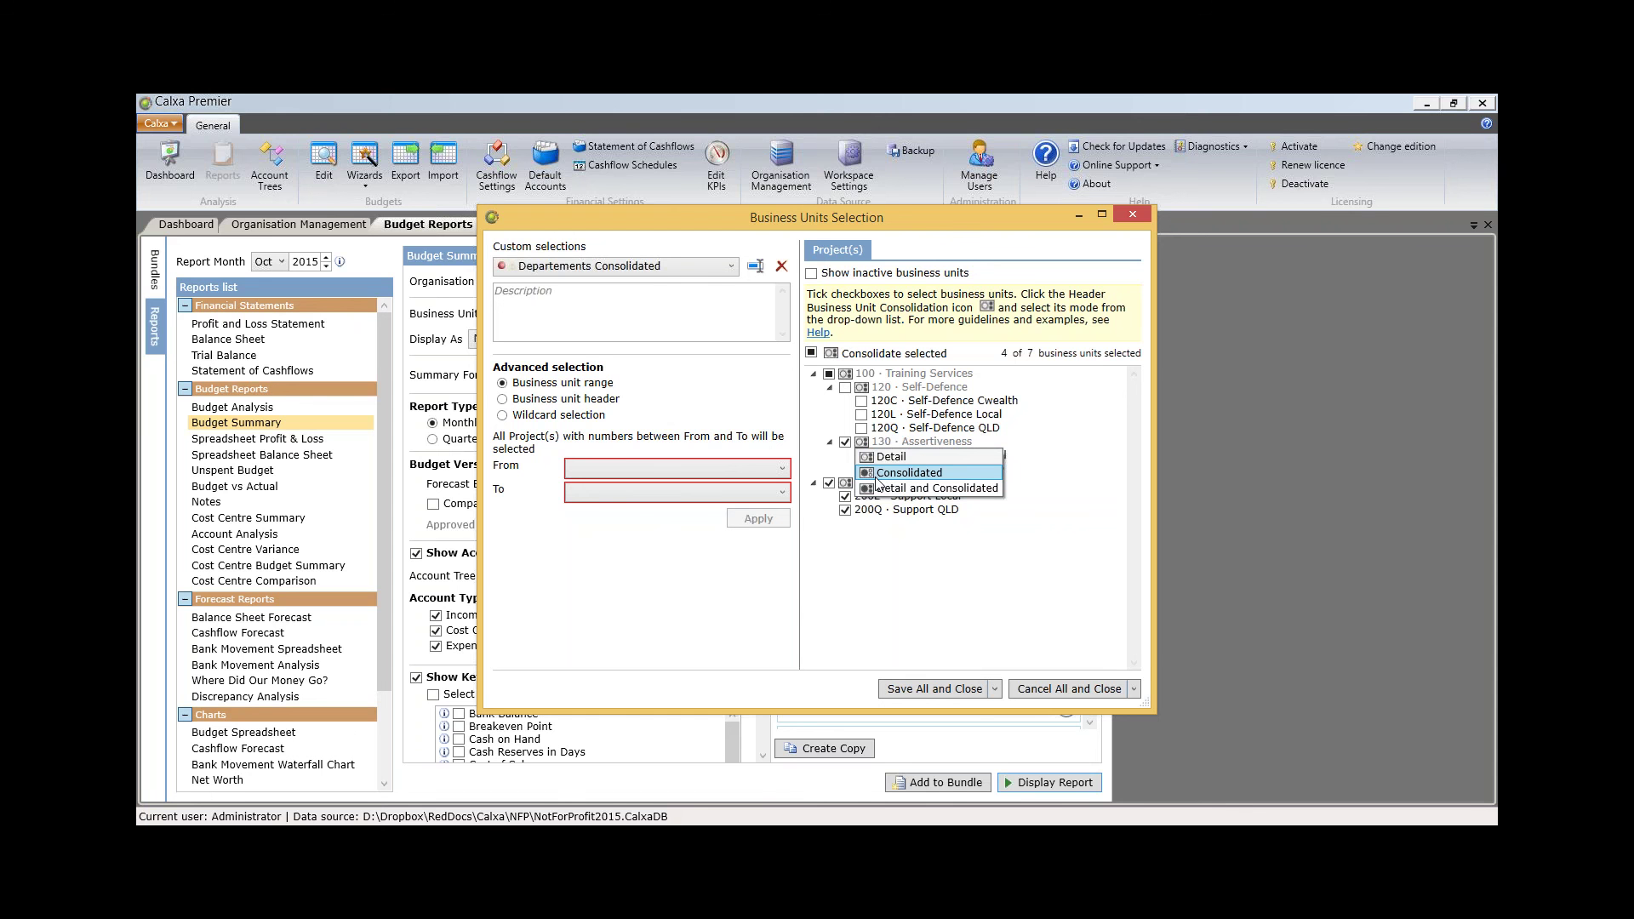
pyautogui.click(876, 475)
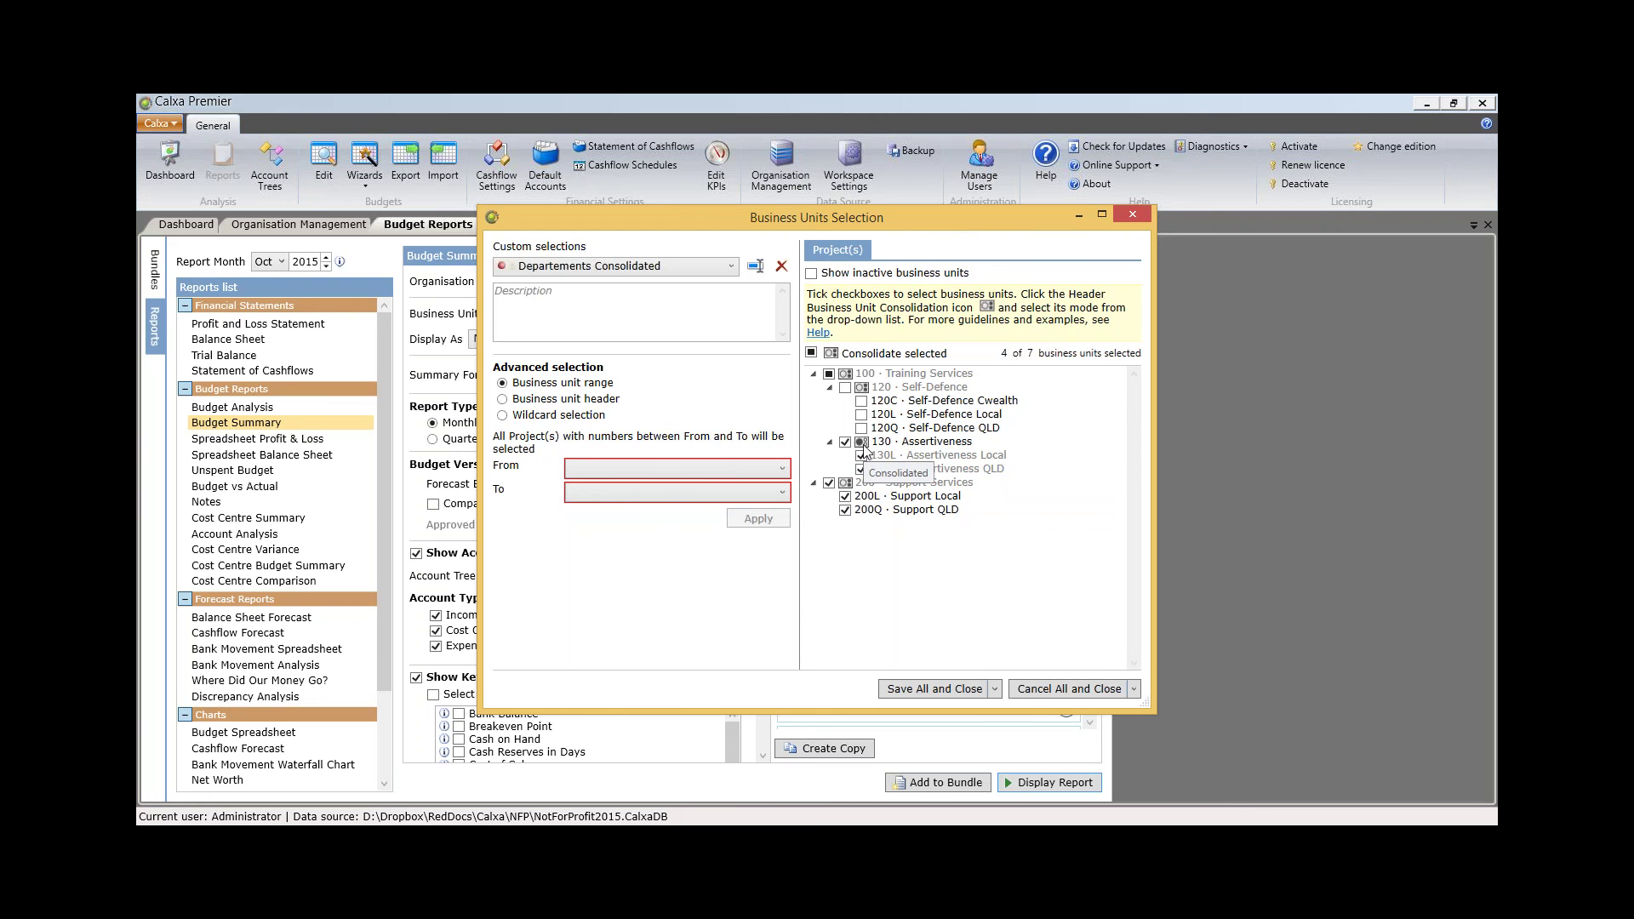
# - Select all business units, check the overall consolidation modes, and discard all changes to the business unit selection
pyautogui.click(811, 353)
pyautogui.click(831, 353)
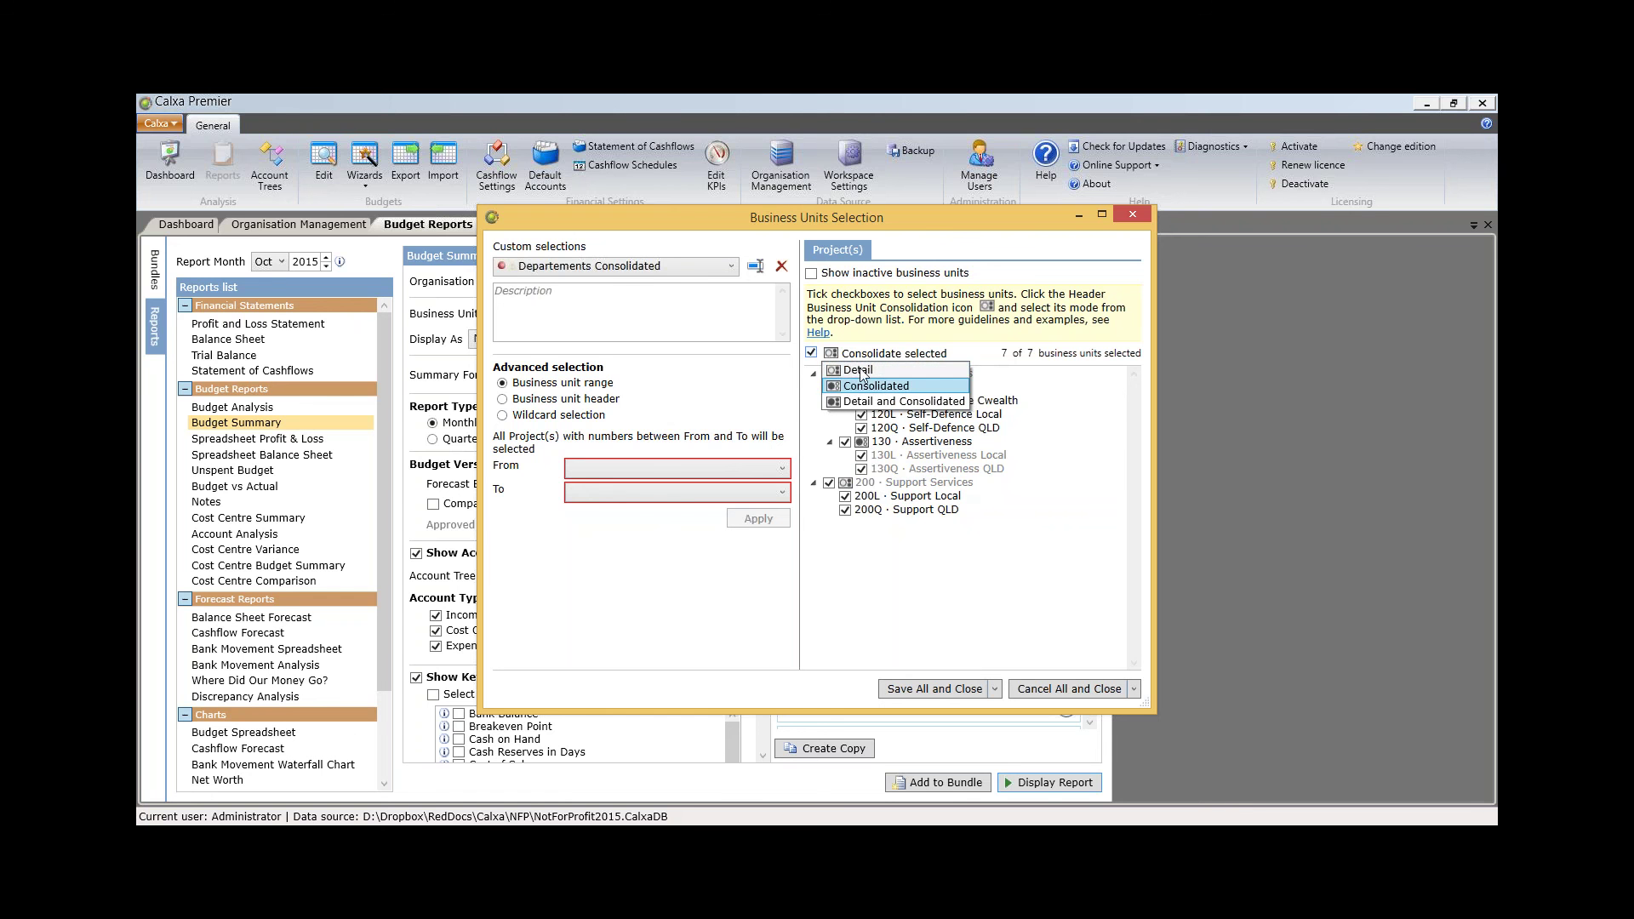
pyautogui.click(909, 347)
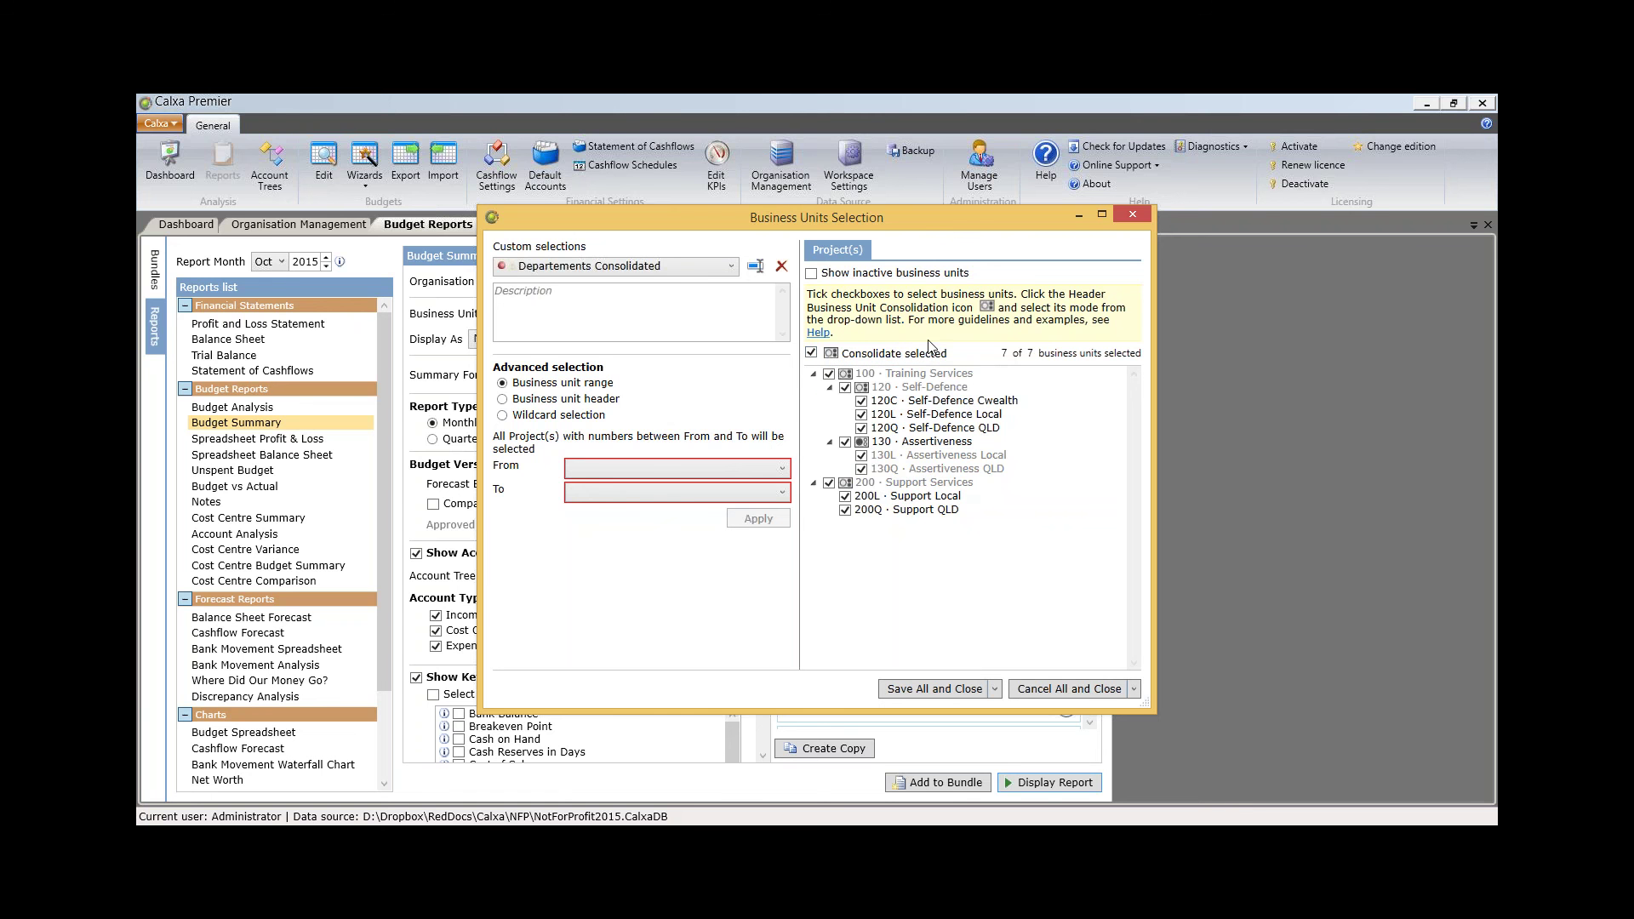
pyautogui.click(1108, 689)
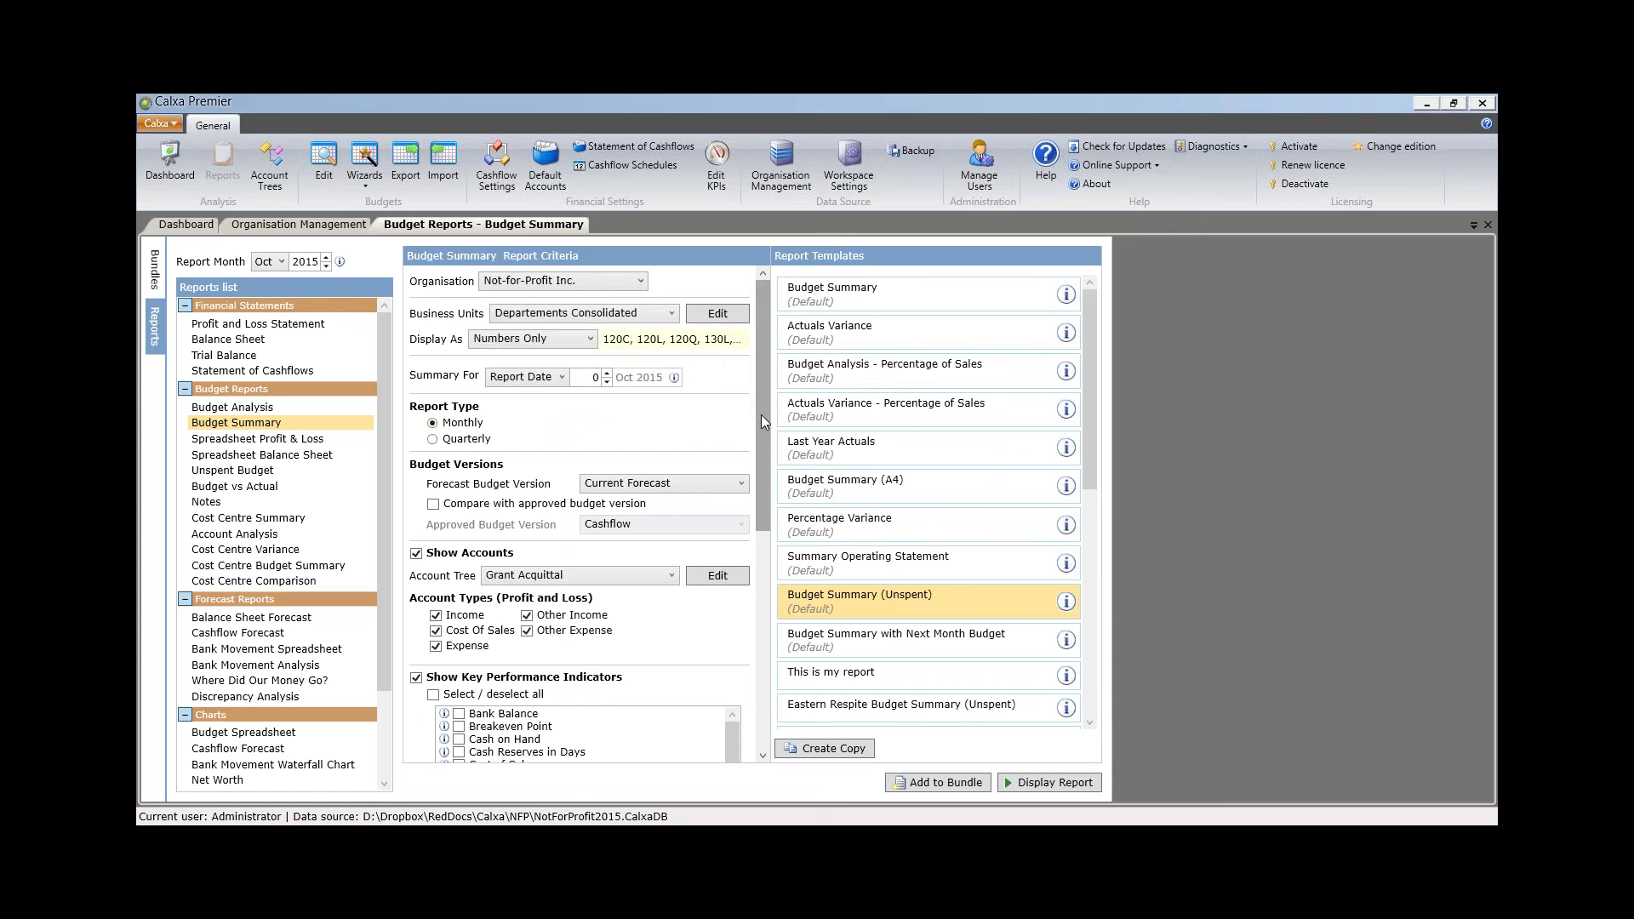
# - Keep Current Forecast as the forecast budget version and set the account tree to <Original Account Tree>
pyautogui.moveTo(763, 425); pyautogui.dragTo(761, 514)
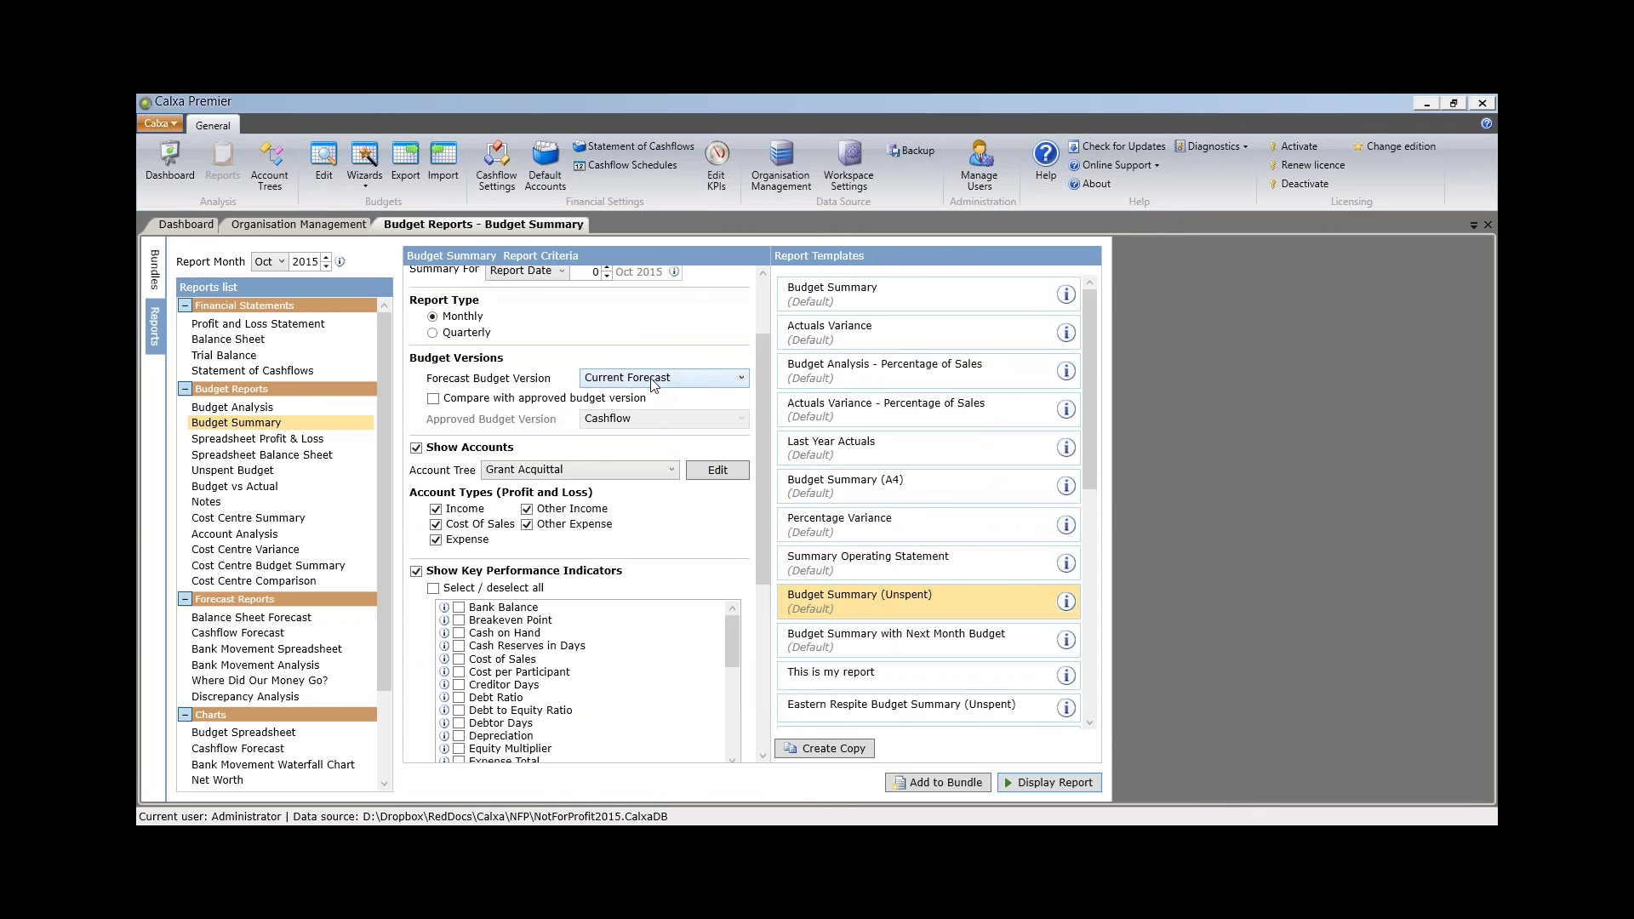
pyautogui.click(654, 385)
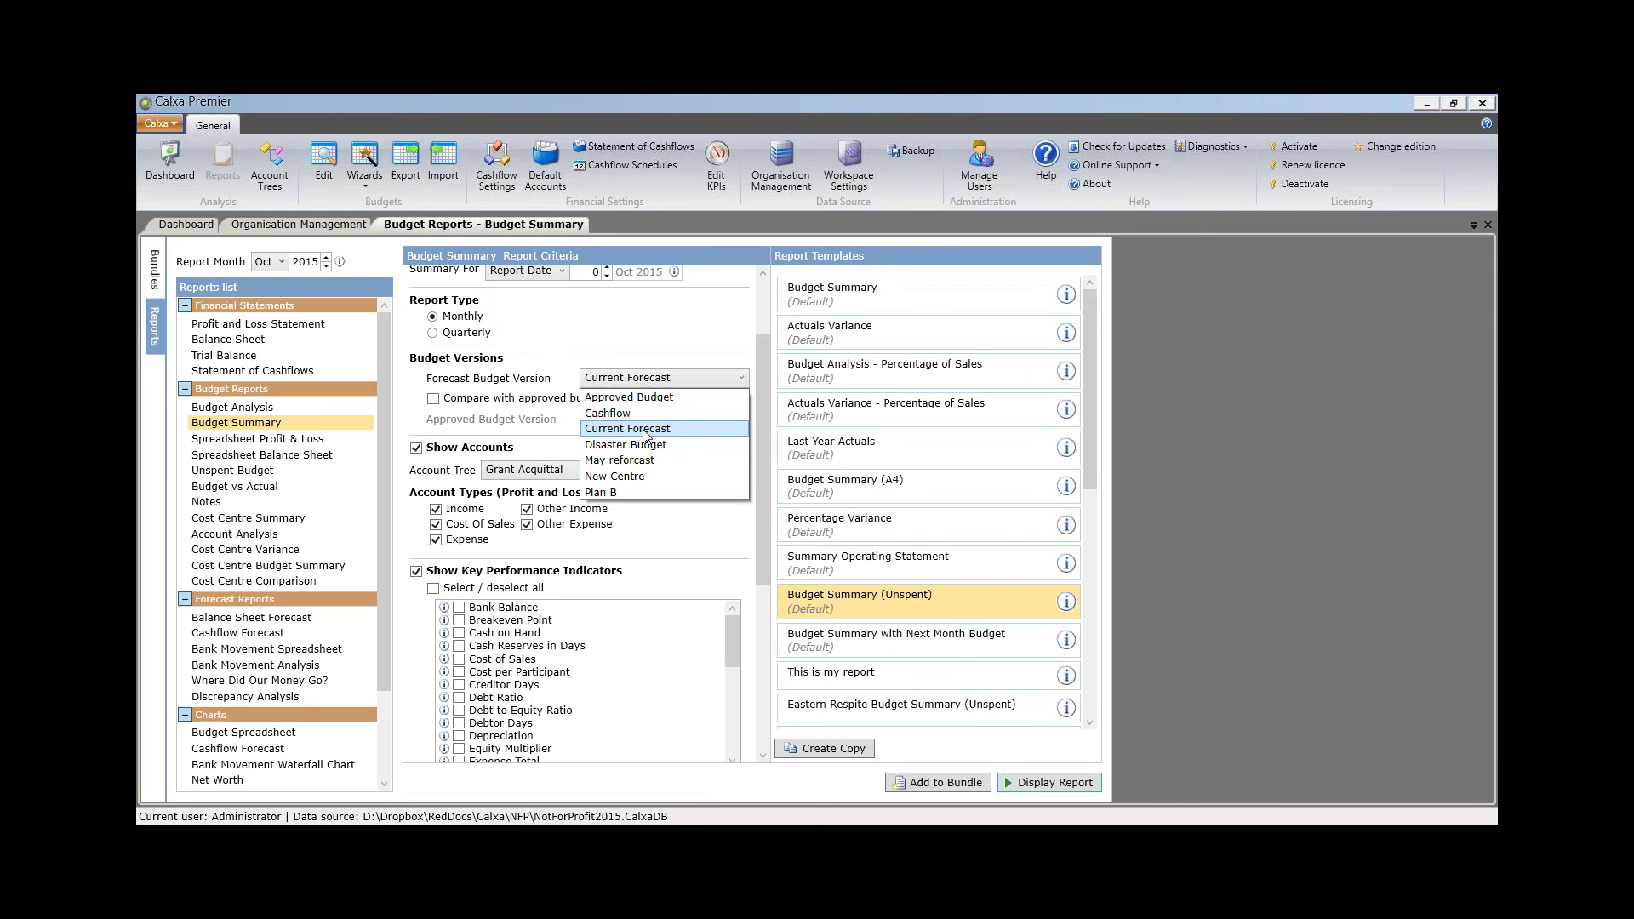
pyautogui.click(643, 433)
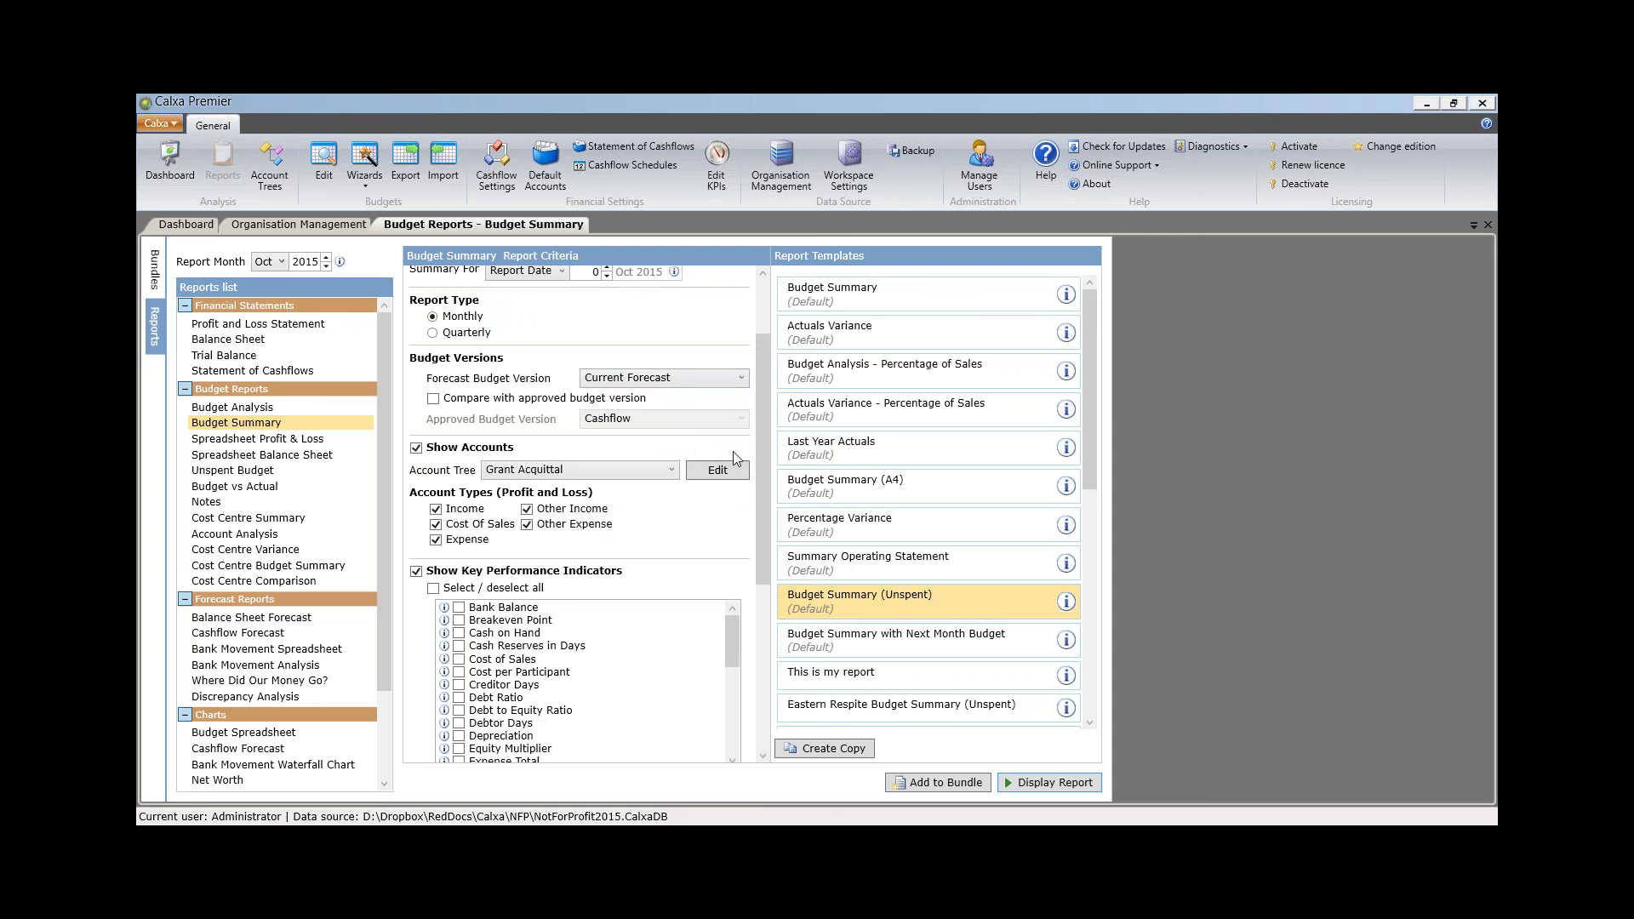
pyautogui.click(671, 472)
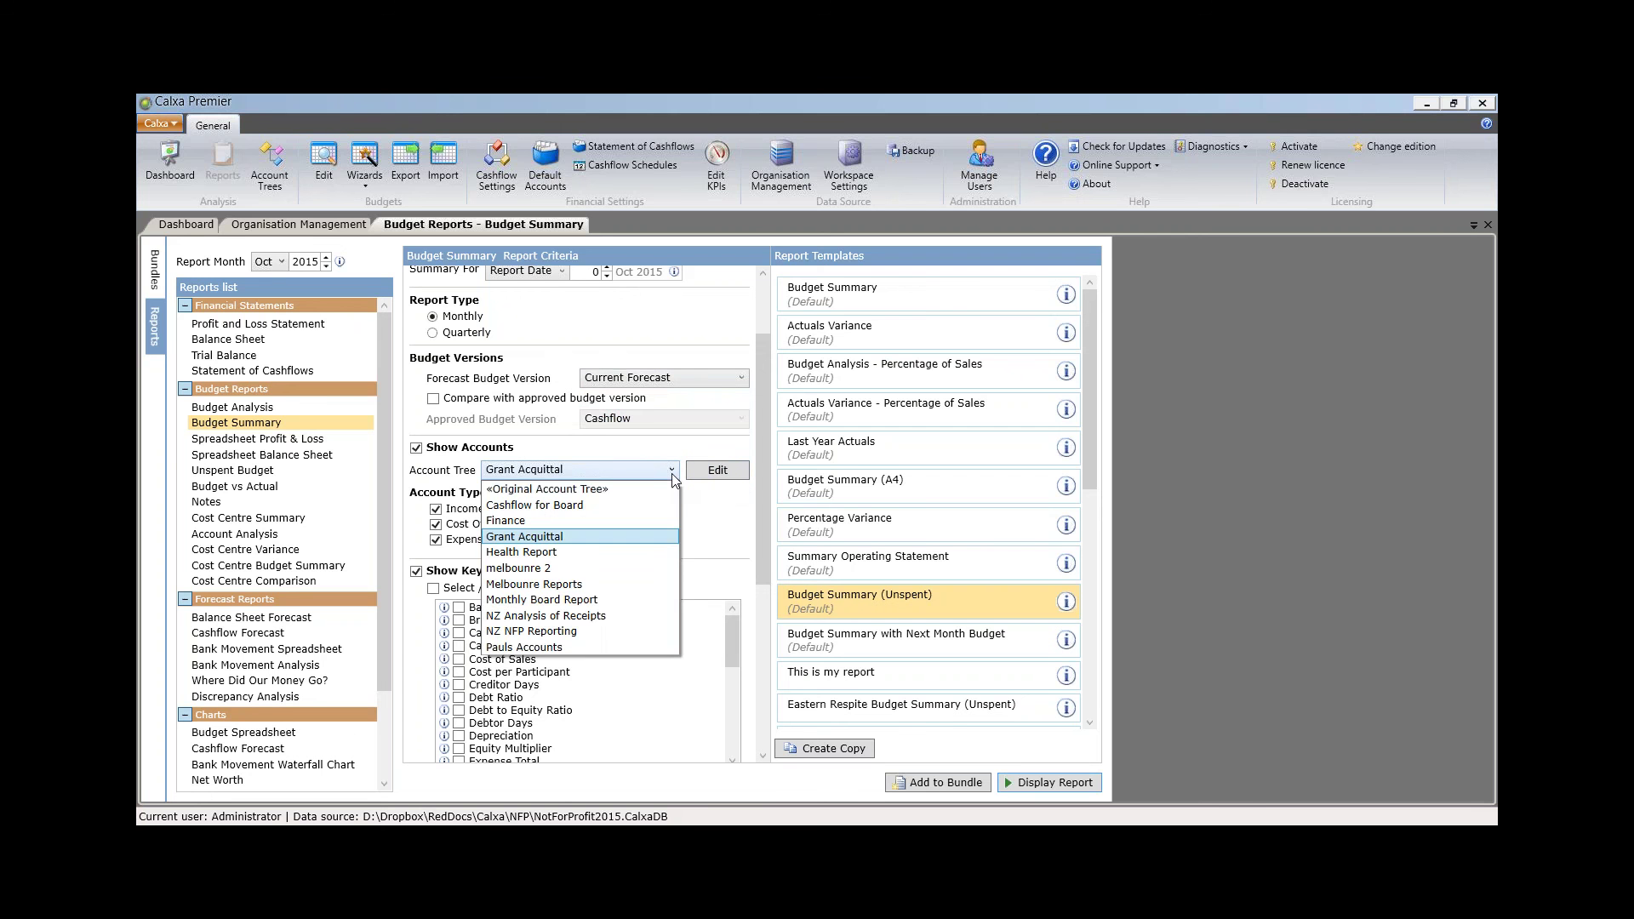
pyautogui.click(667, 484)
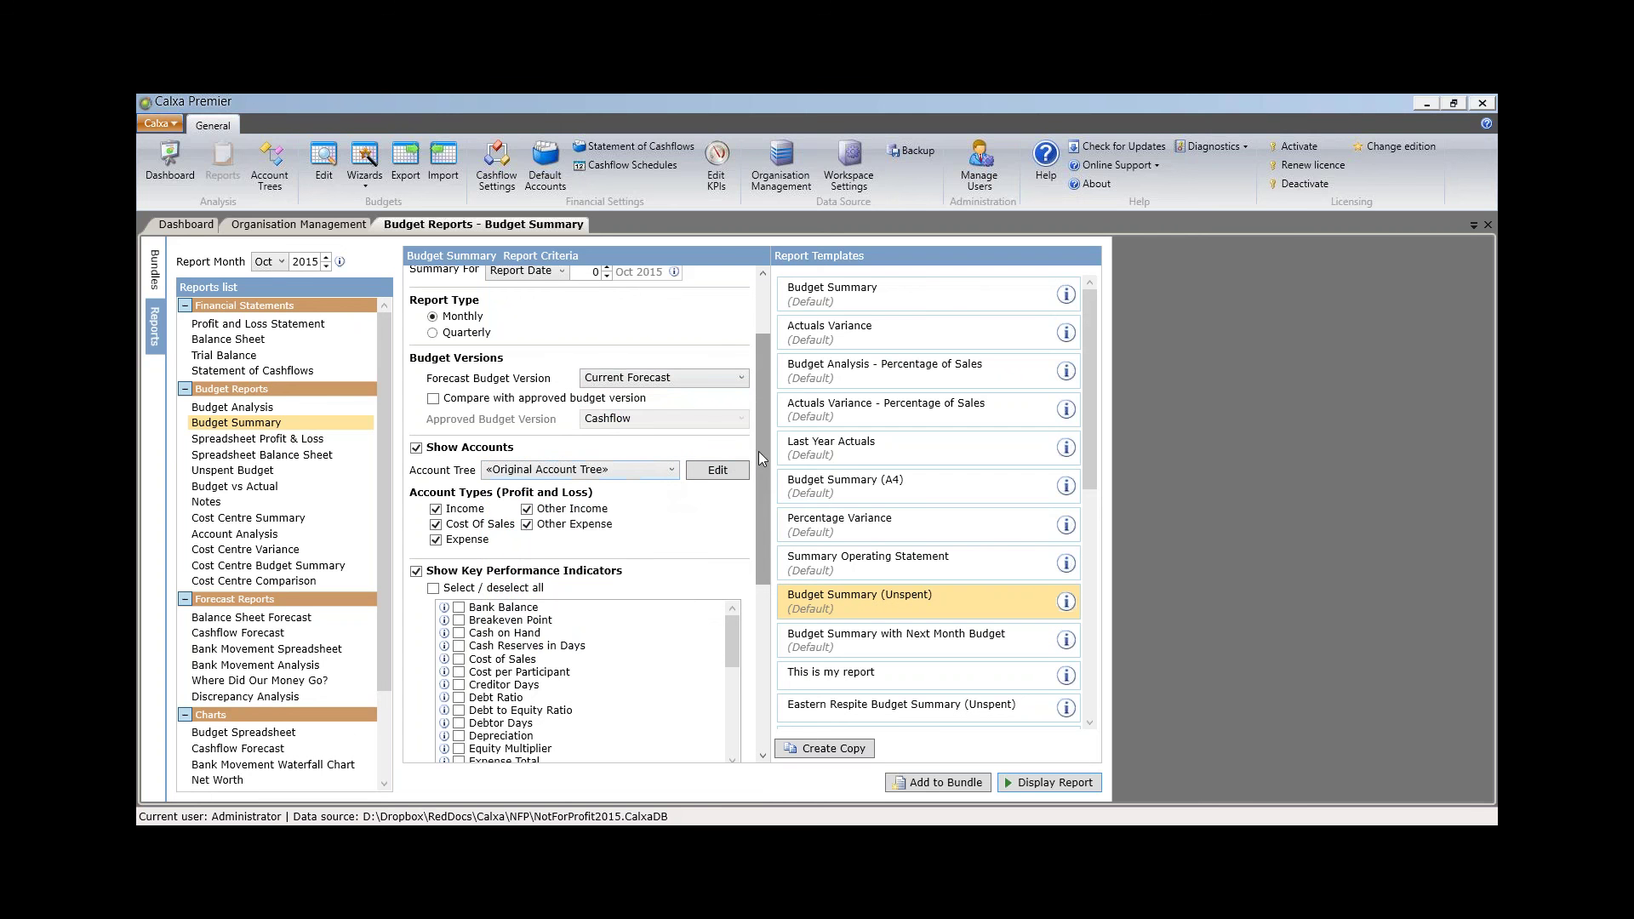
# - Check the KPI, exception reporting and common settings, and display the Budget Summary (Unspent) report
pyautogui.scroll(-2, 762, 457)
pyautogui.scroll(3, 663, 596)
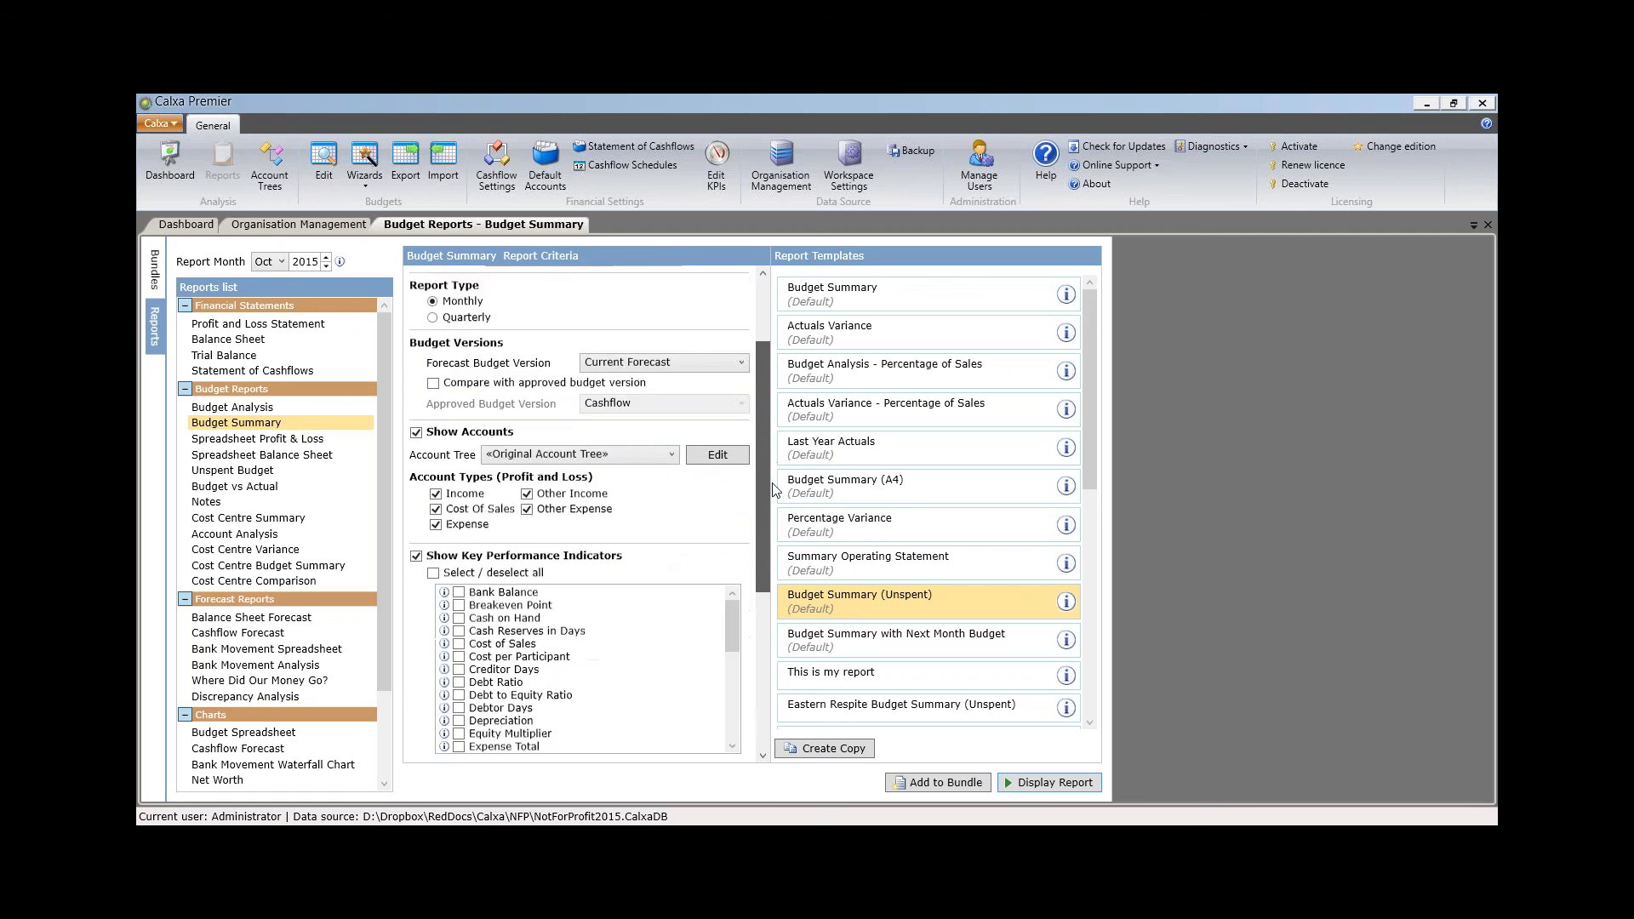
pyautogui.scroll(-8, 624, 586)
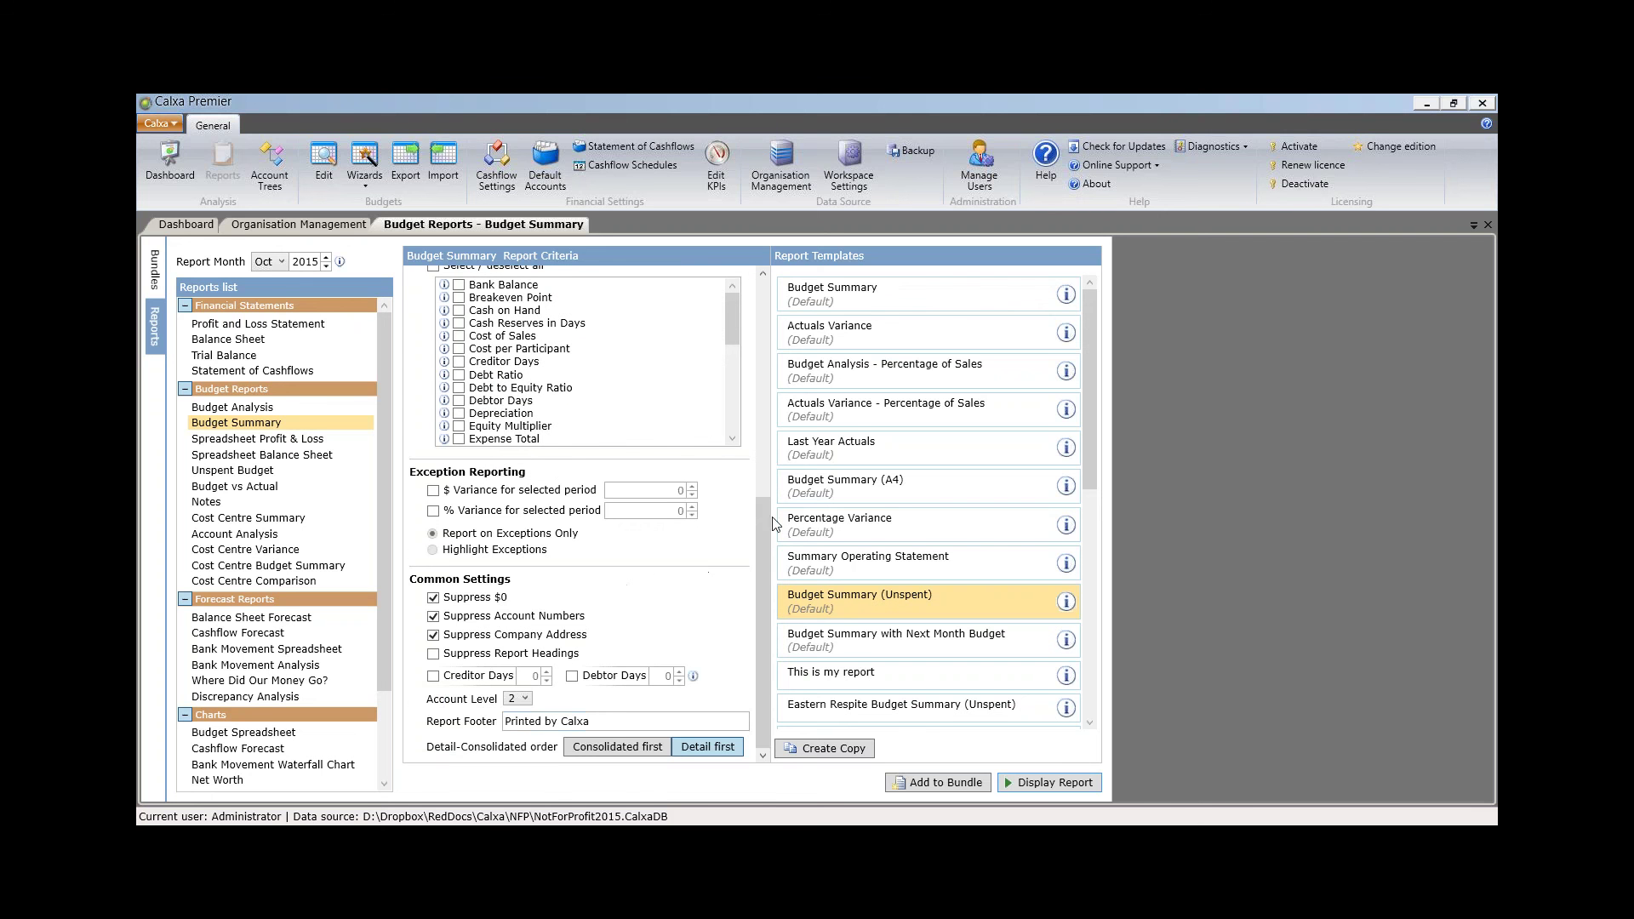
pyautogui.moveTo(769, 533); pyautogui.dragTo(762, 465)
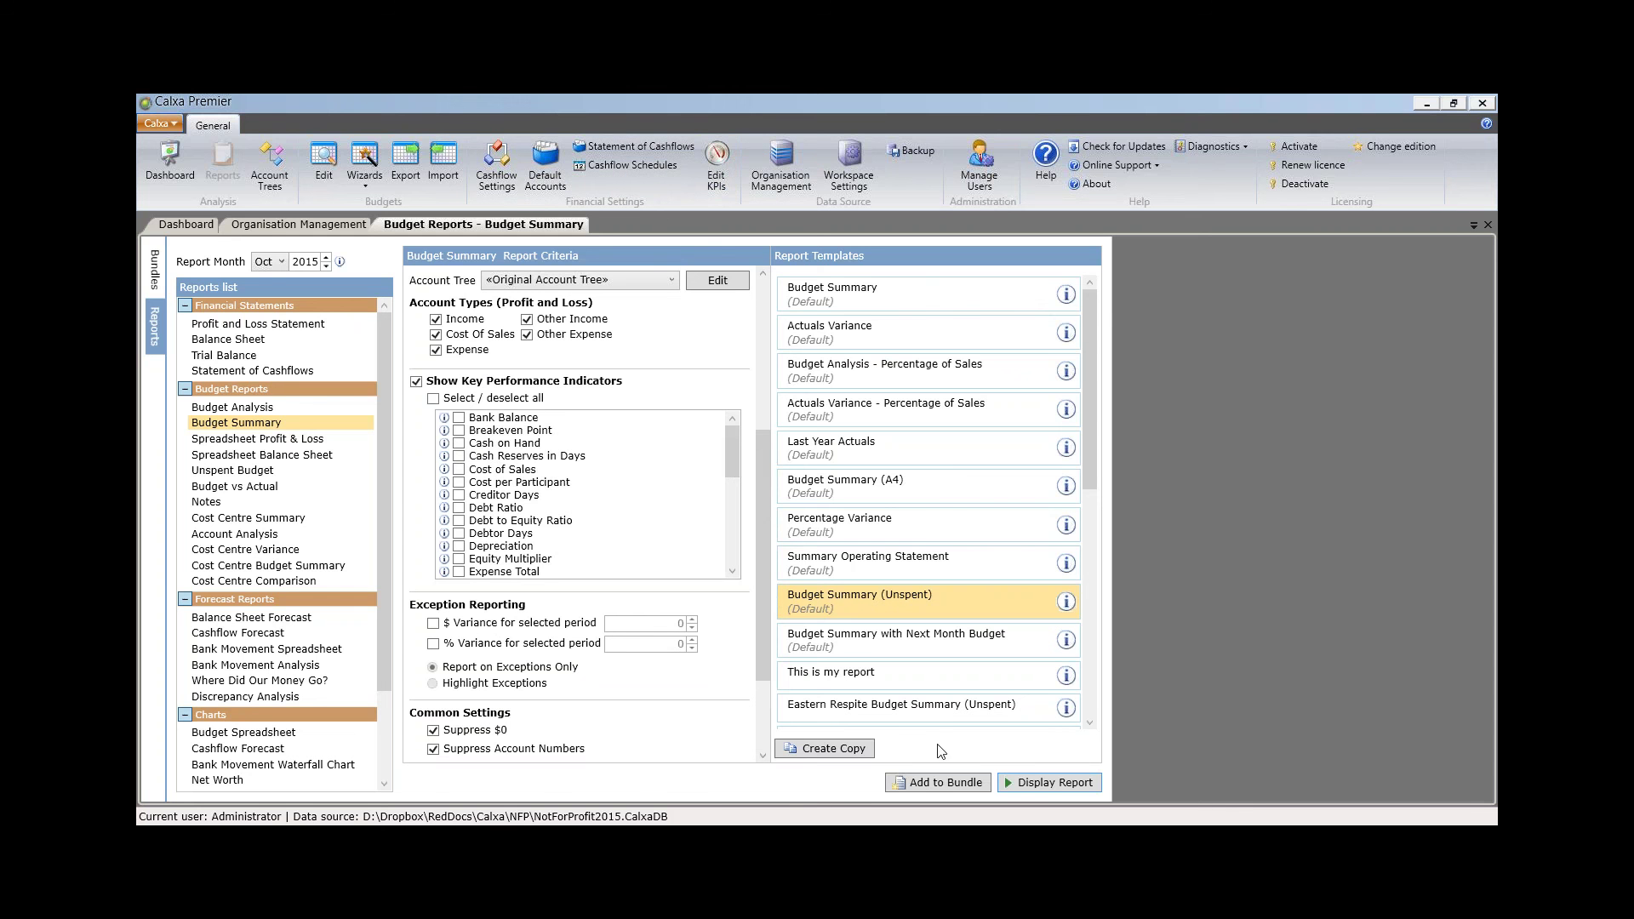
pyautogui.click(1045, 787)
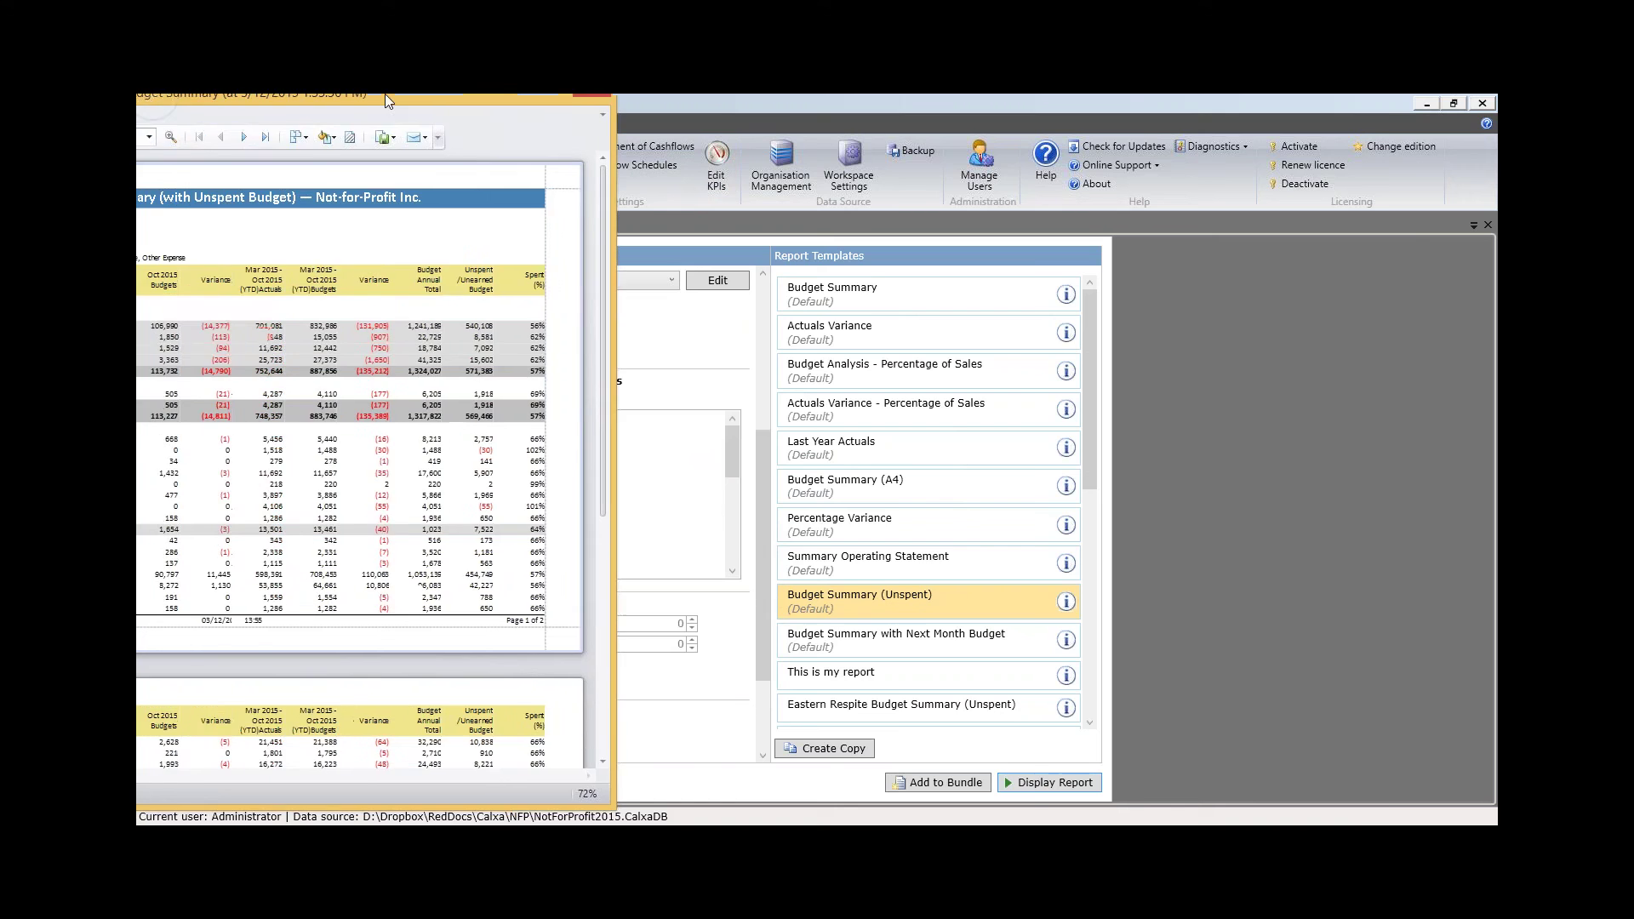
# - Maximise the Budget Summary report preview and read through its figures to the second page
pyautogui.moveTo(690, 289); pyautogui.dragTo(1003, 109)
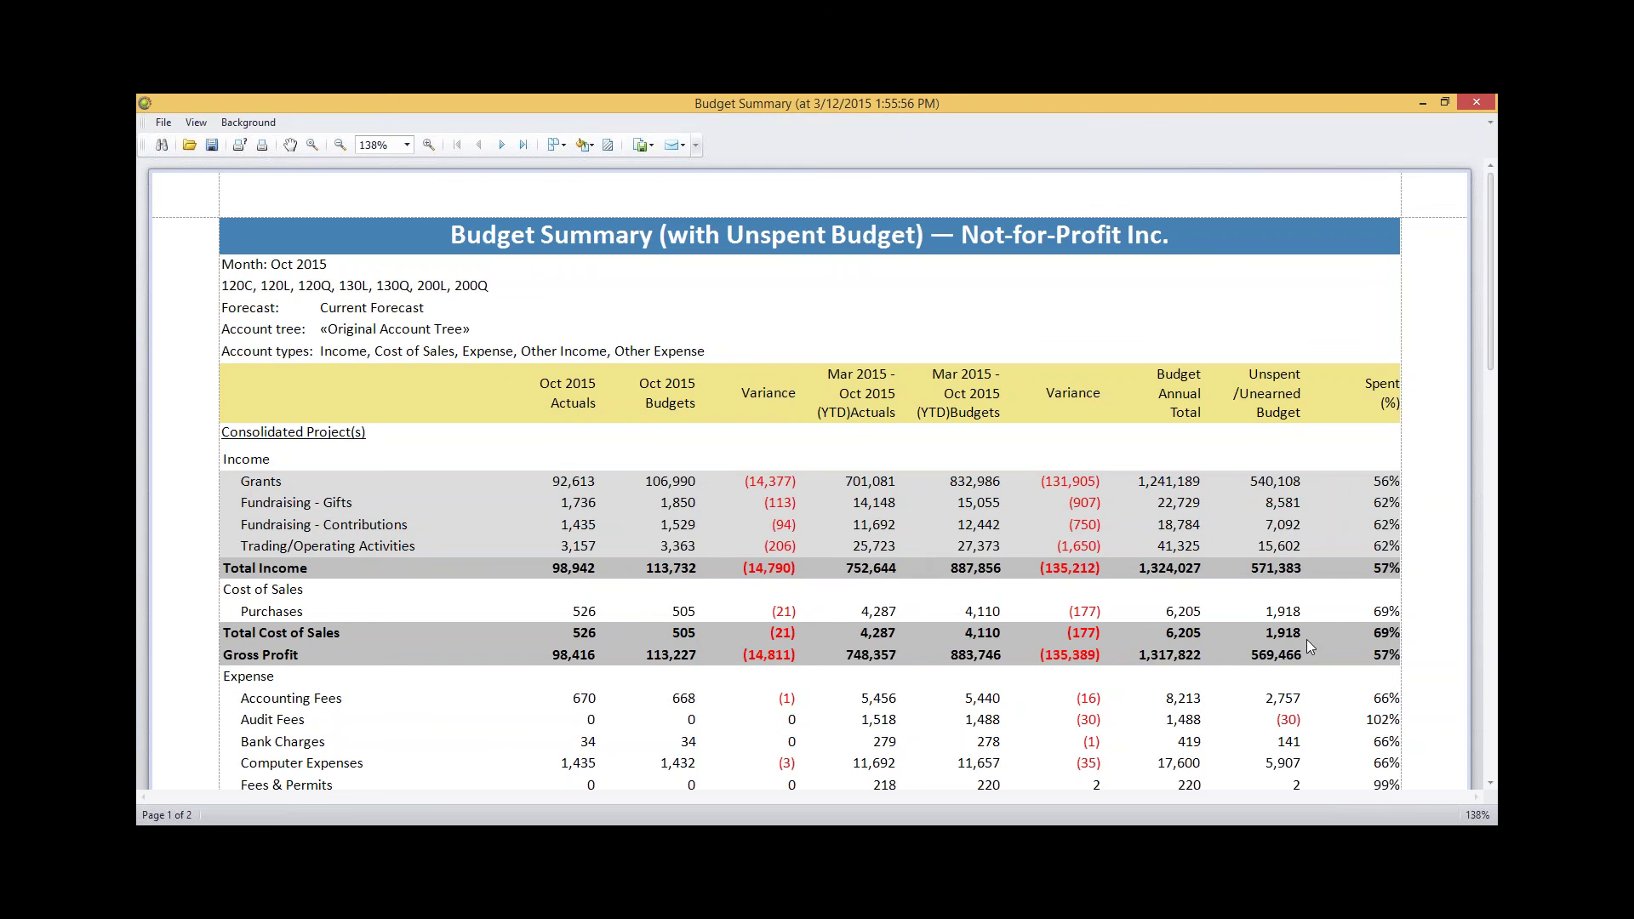
pyautogui.moveTo(1490, 330)
pyautogui.mouseDown()
pyautogui.moveTo(1490, 429)
pyautogui.moveTo(1490, 330)
pyautogui.mouseUp()
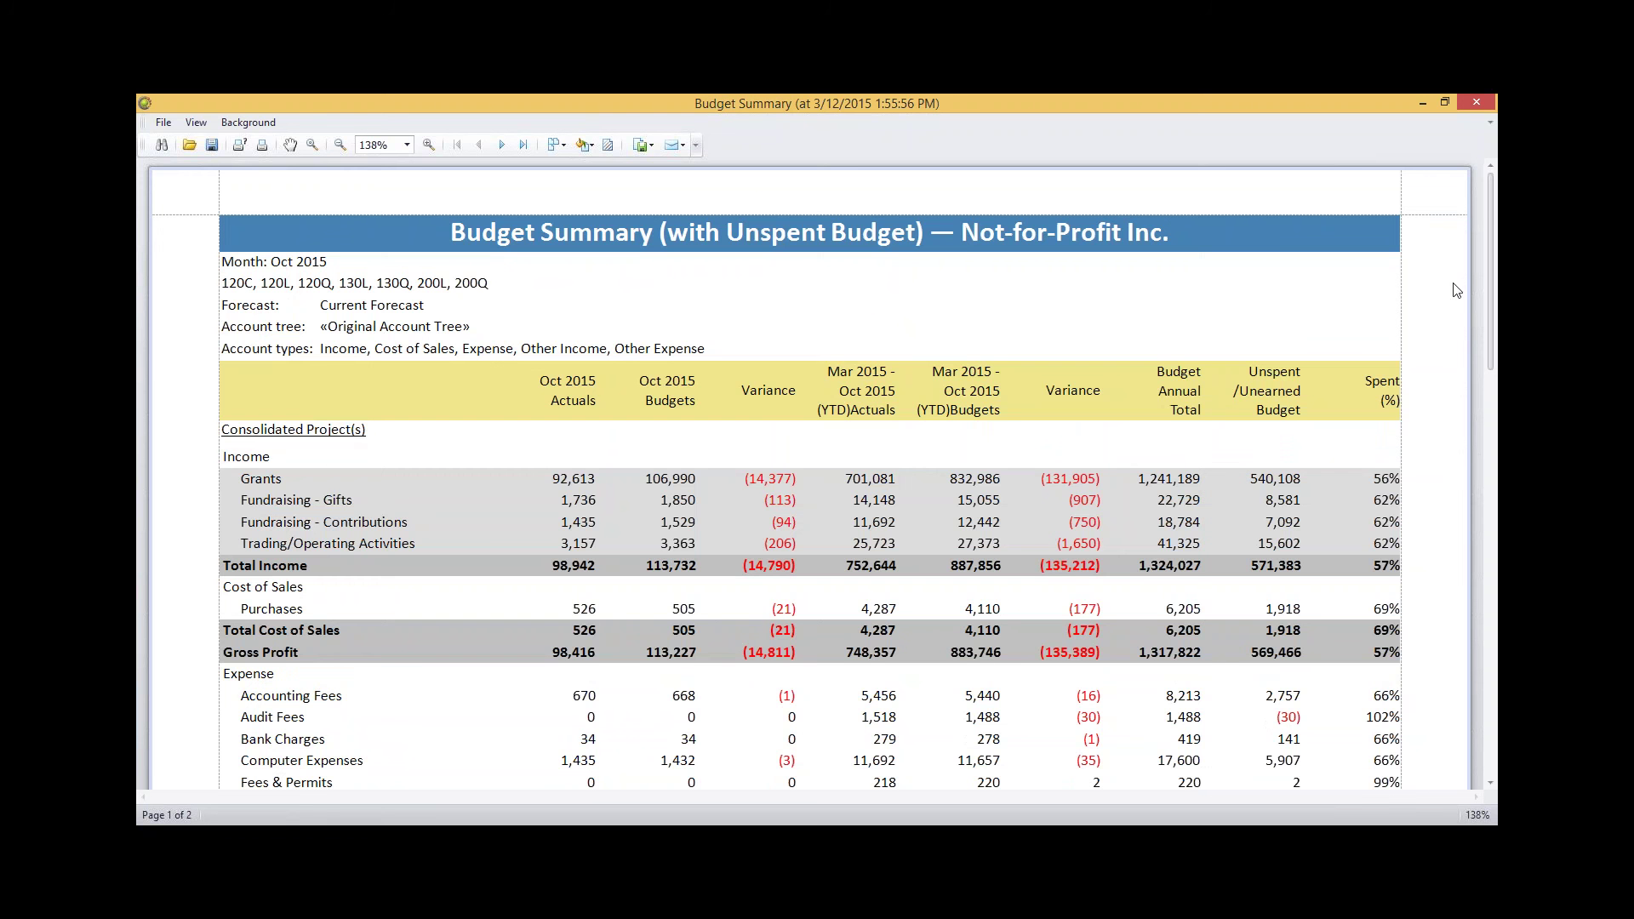
pyautogui.moveTo(1492, 305); pyautogui.dragTo(1496, 584)
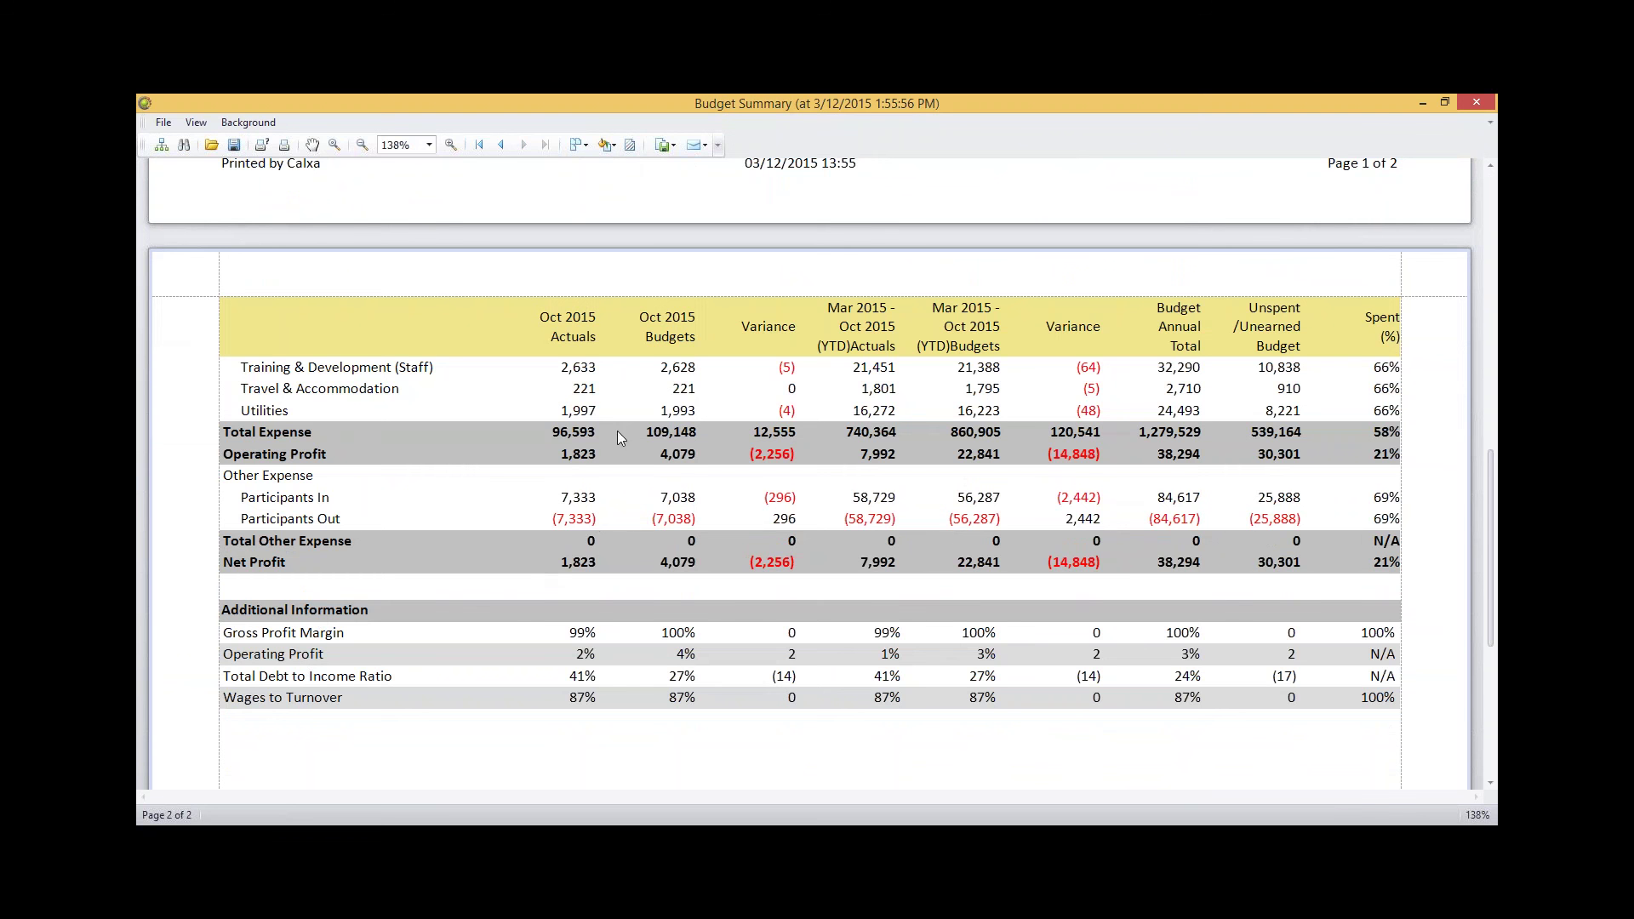
# - Check the report's export and e-mail format options, return to the first page, and close the preview
pyautogui.click(668, 145)
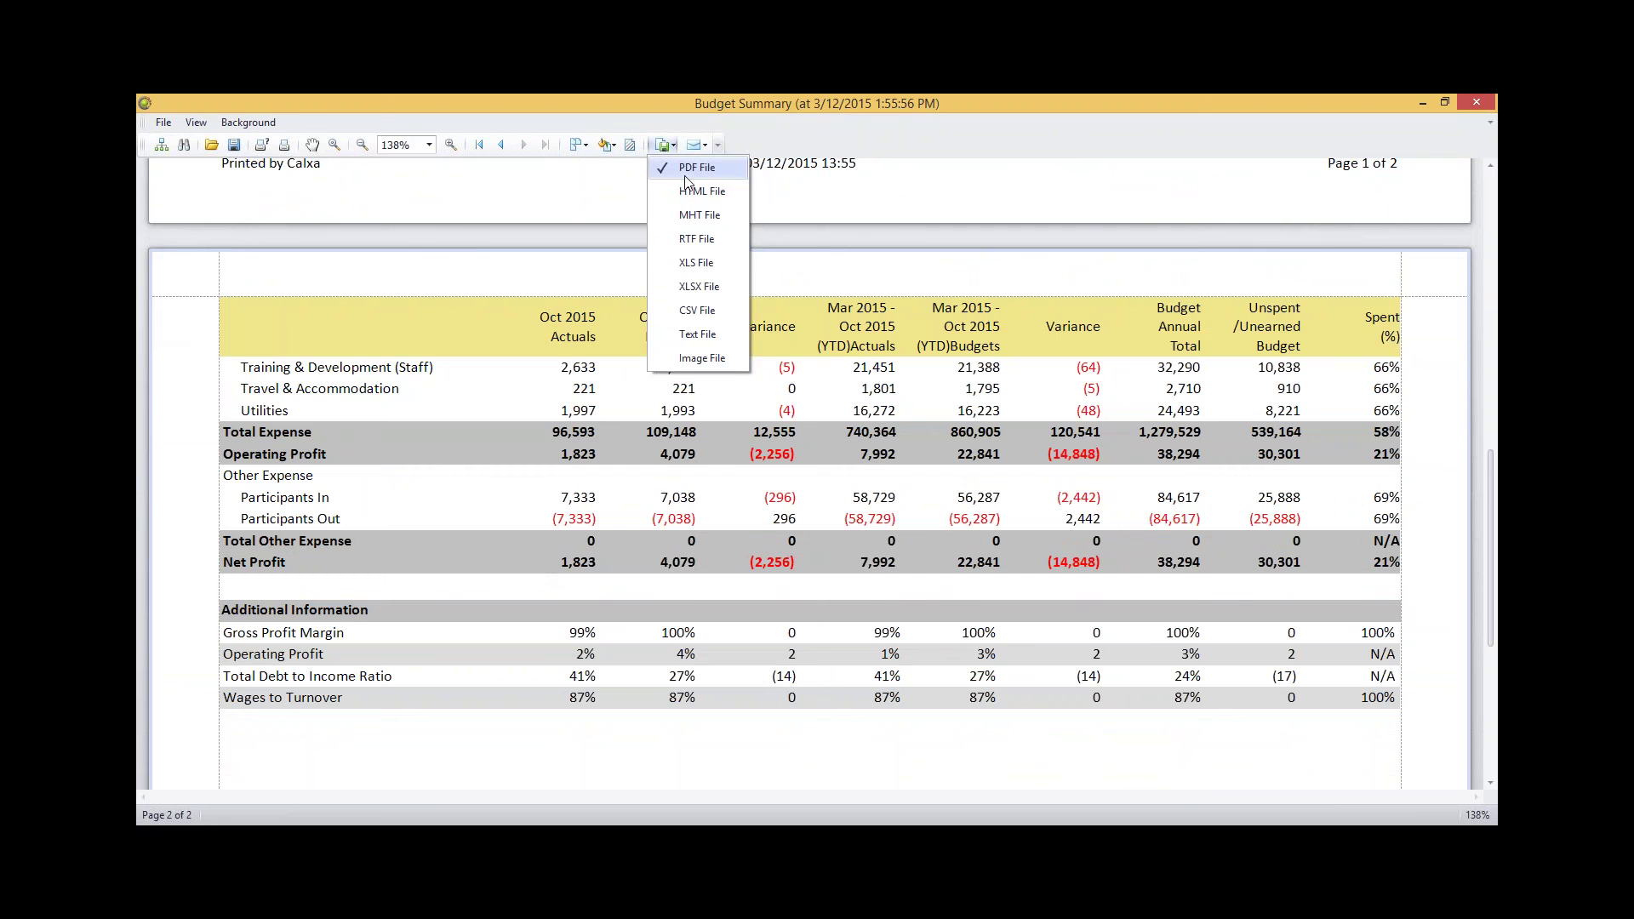
pyautogui.click(710, 147)
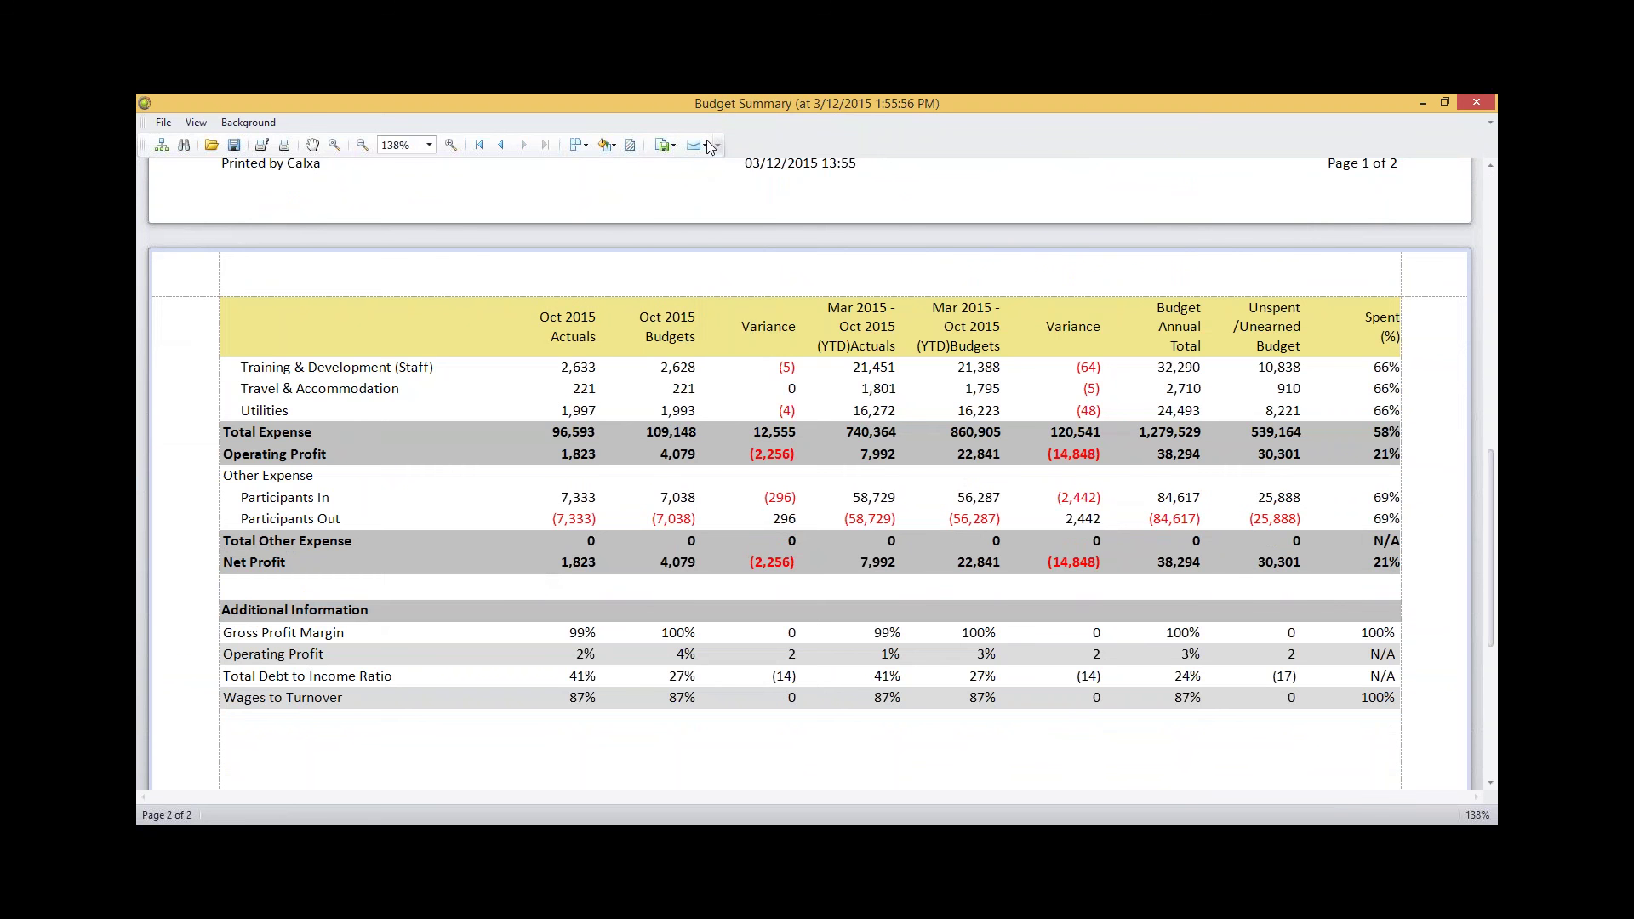
pyautogui.click(710, 146)
pyautogui.click(896, 196)
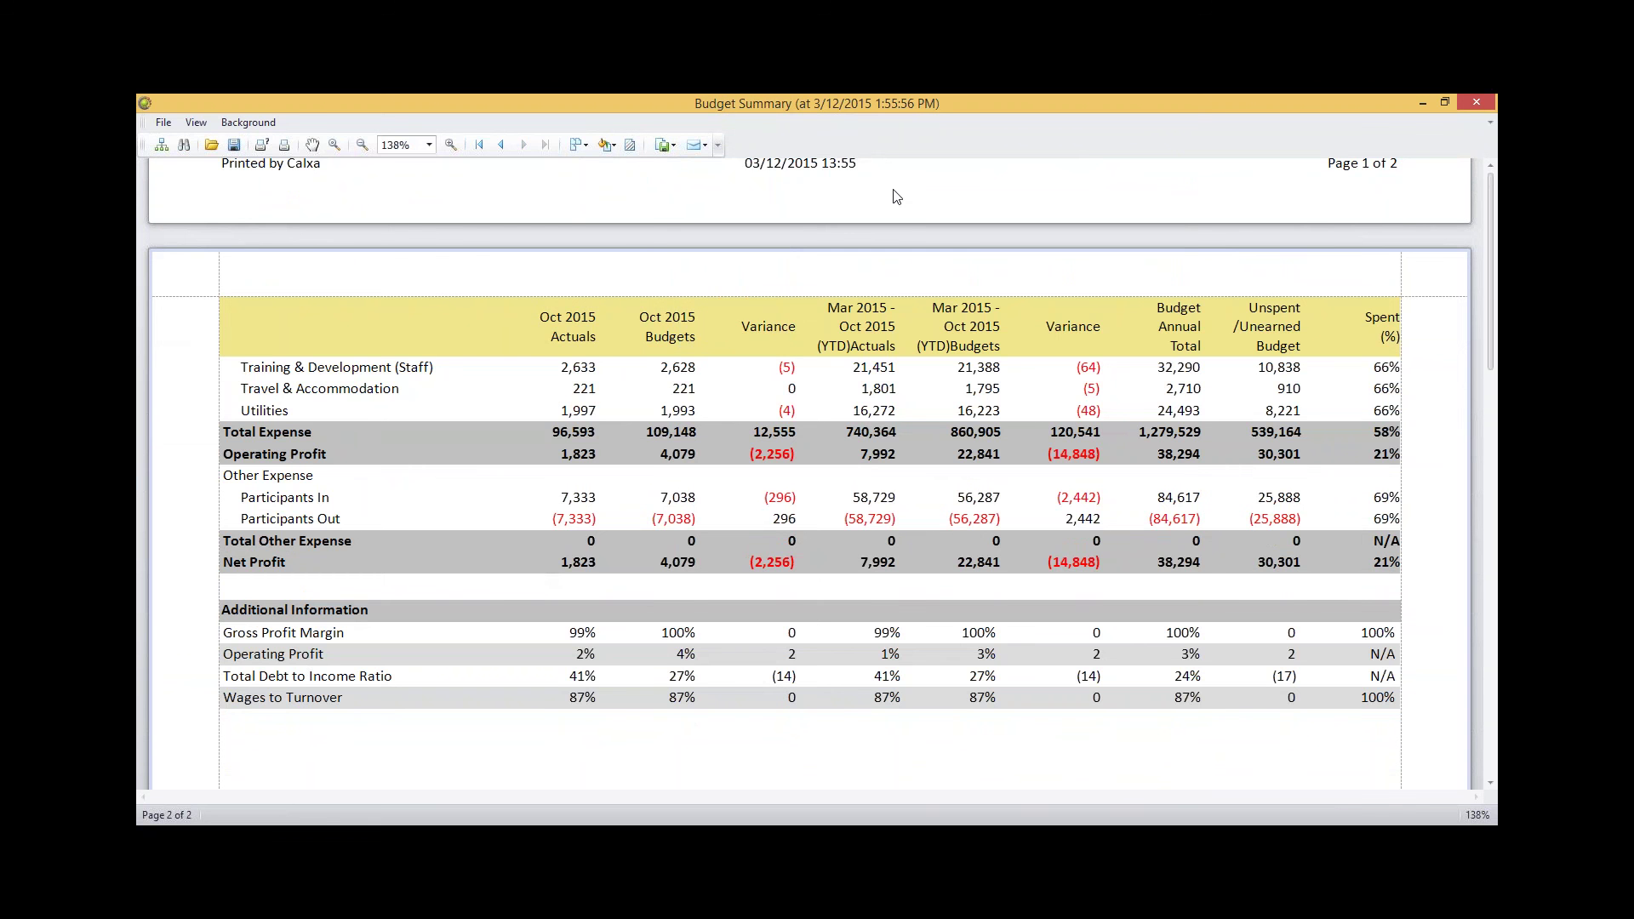
pyautogui.scroll(10, 896, 197)
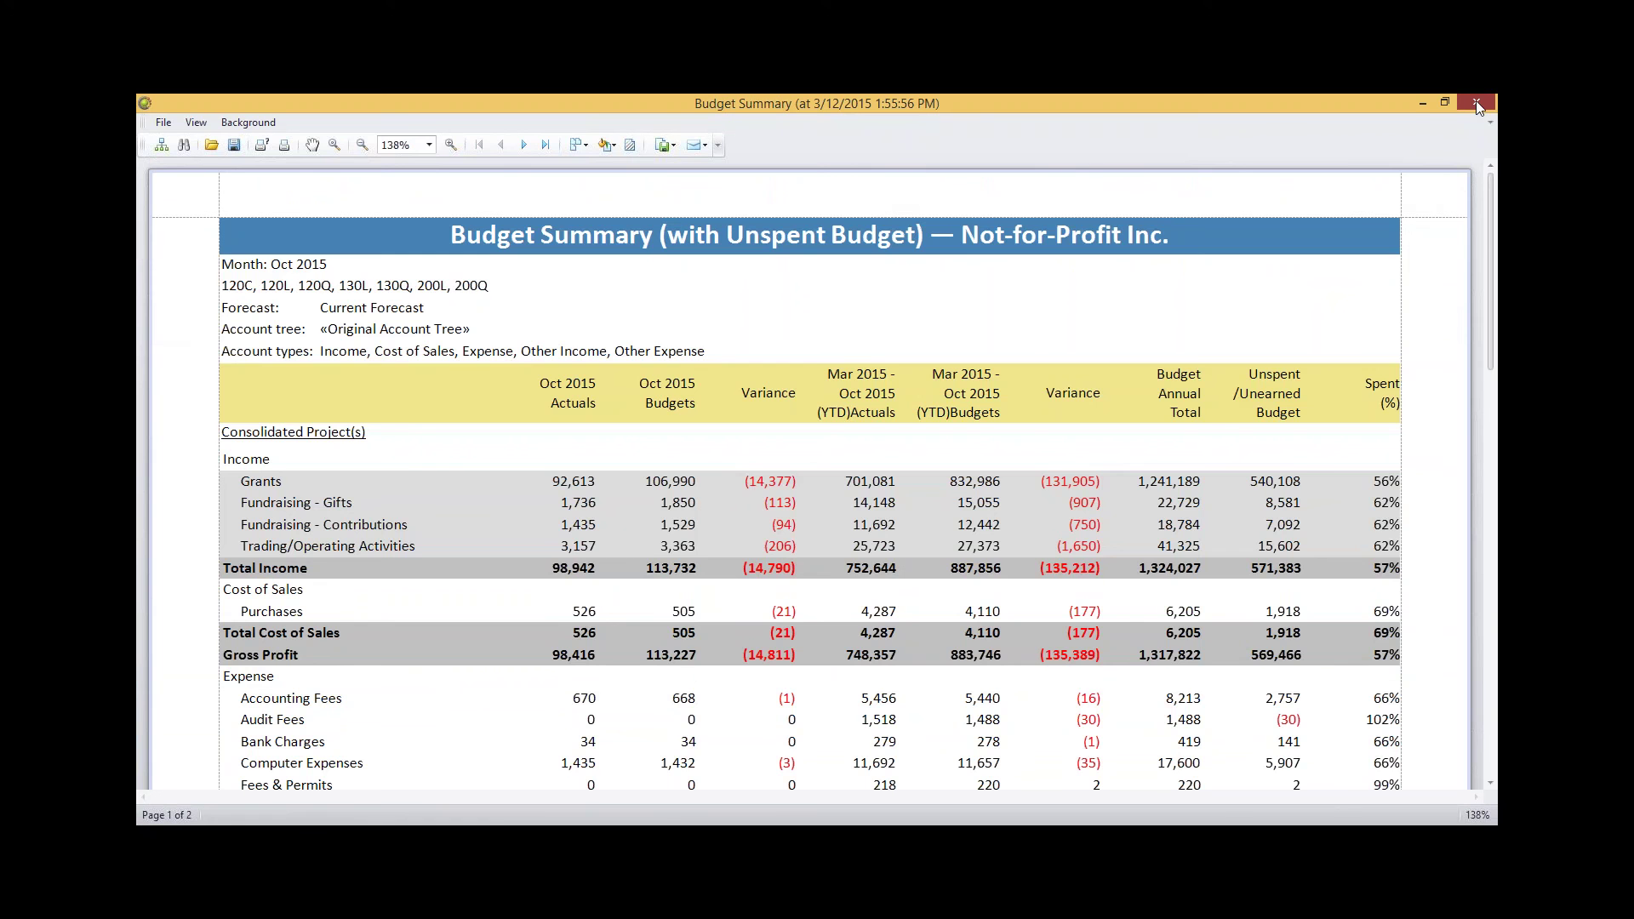
pyautogui.click(1477, 104)
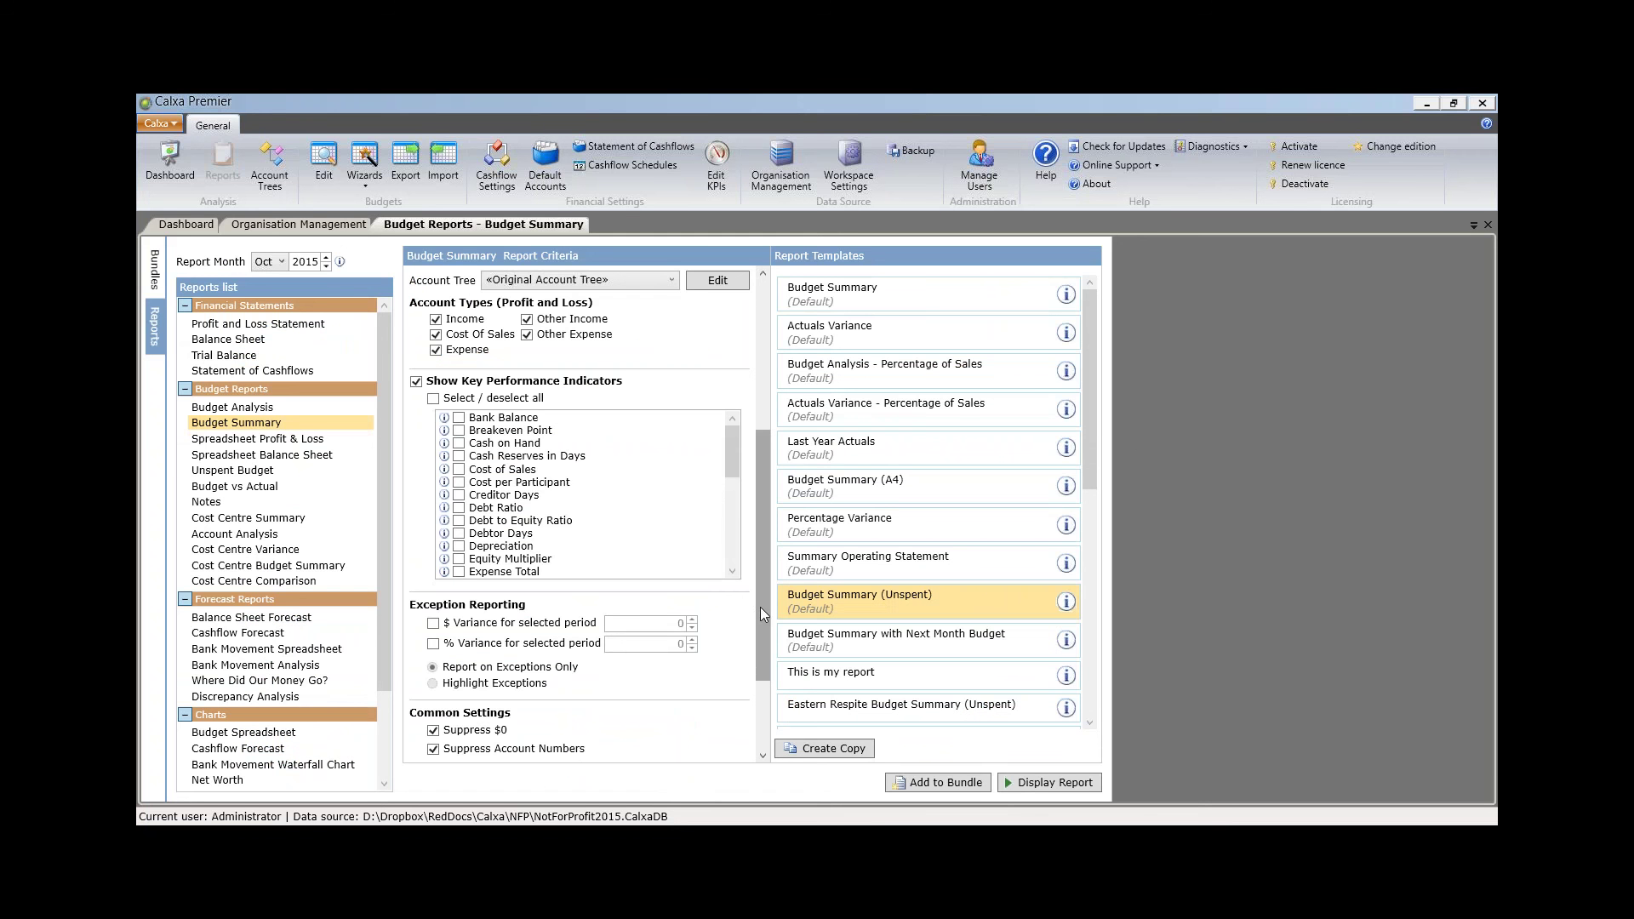
# - Set the account tree to Monthly Board Report and display the Budget Summary (Unspent) report
pyautogui.moveTo(759, 605); pyautogui.dragTo(757, 441)
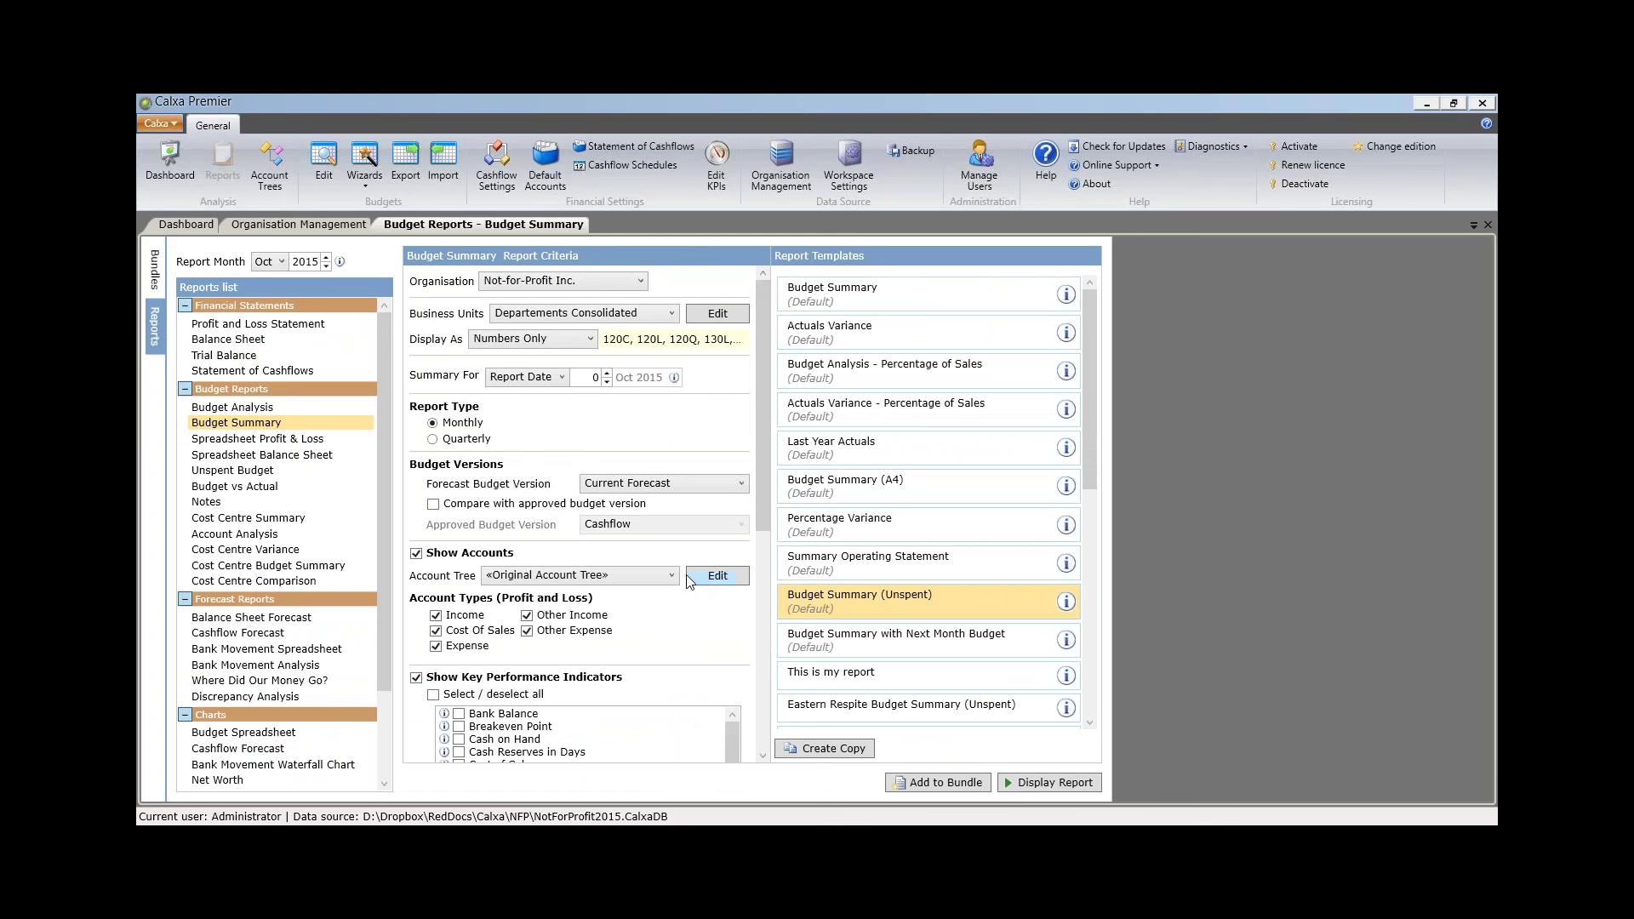
pyautogui.click(672, 575)
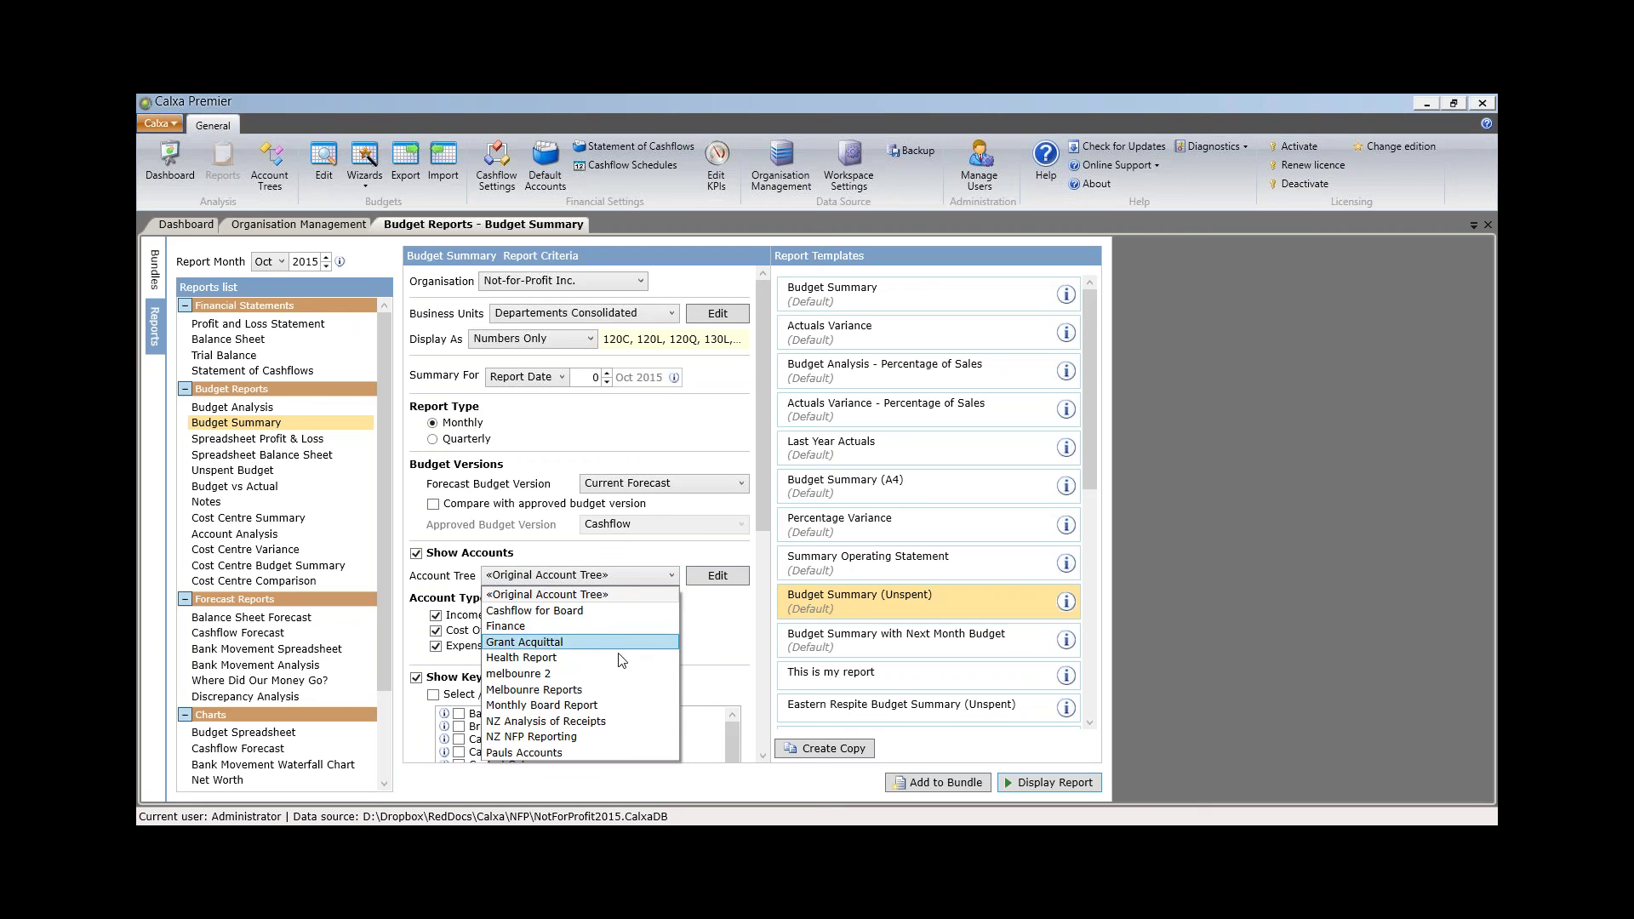
pyautogui.click(599, 705)
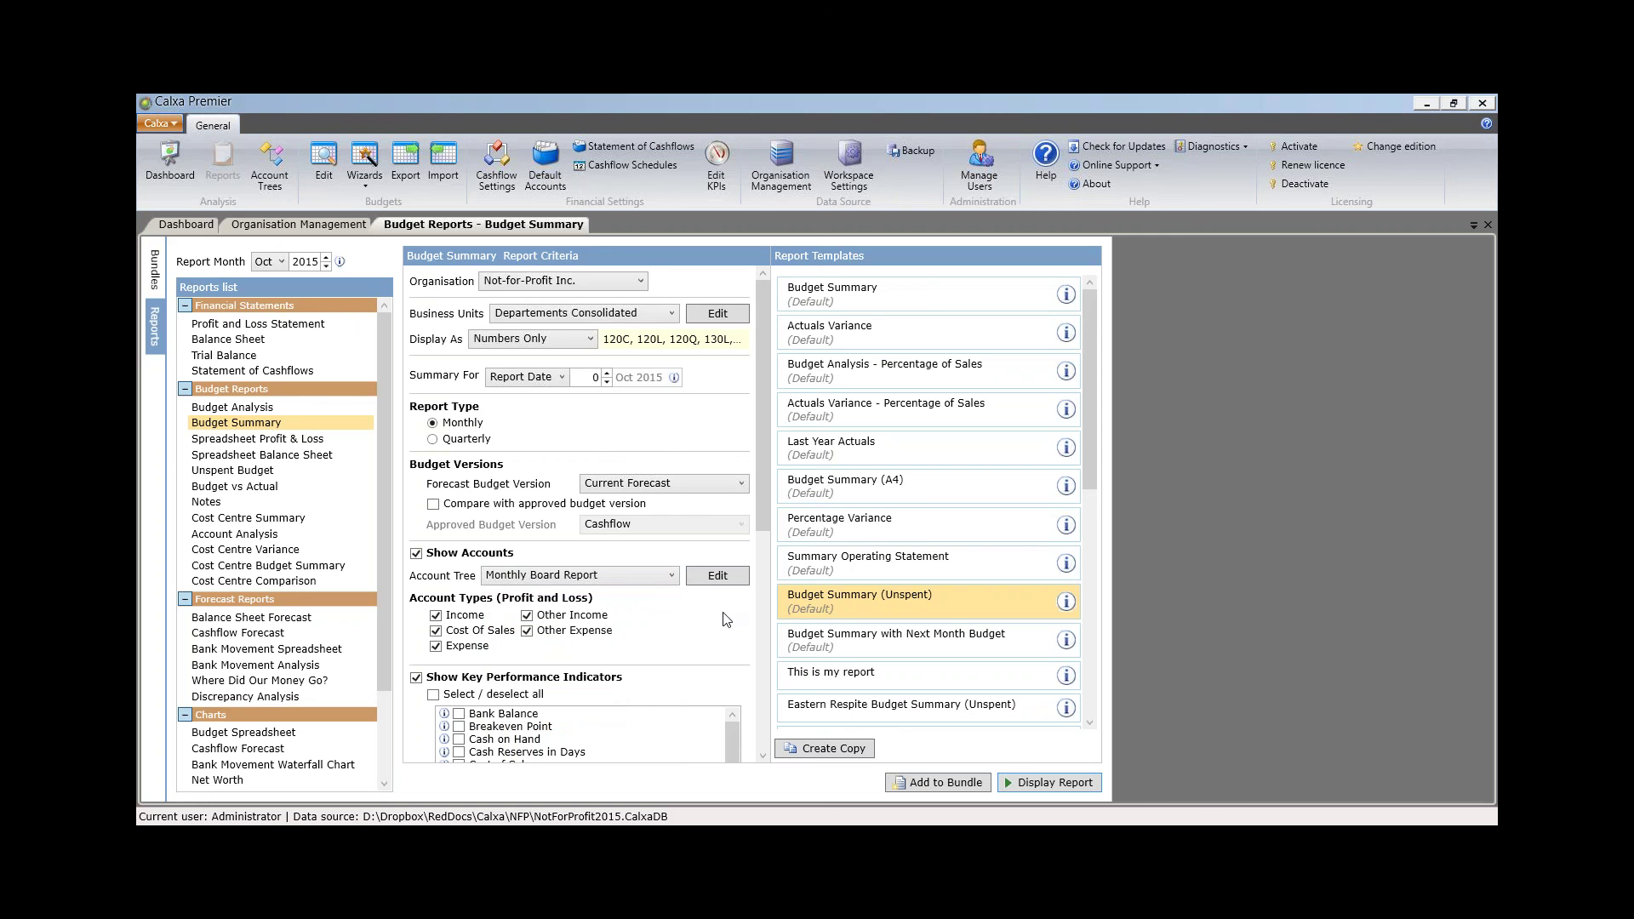
pyautogui.click(1038, 781)
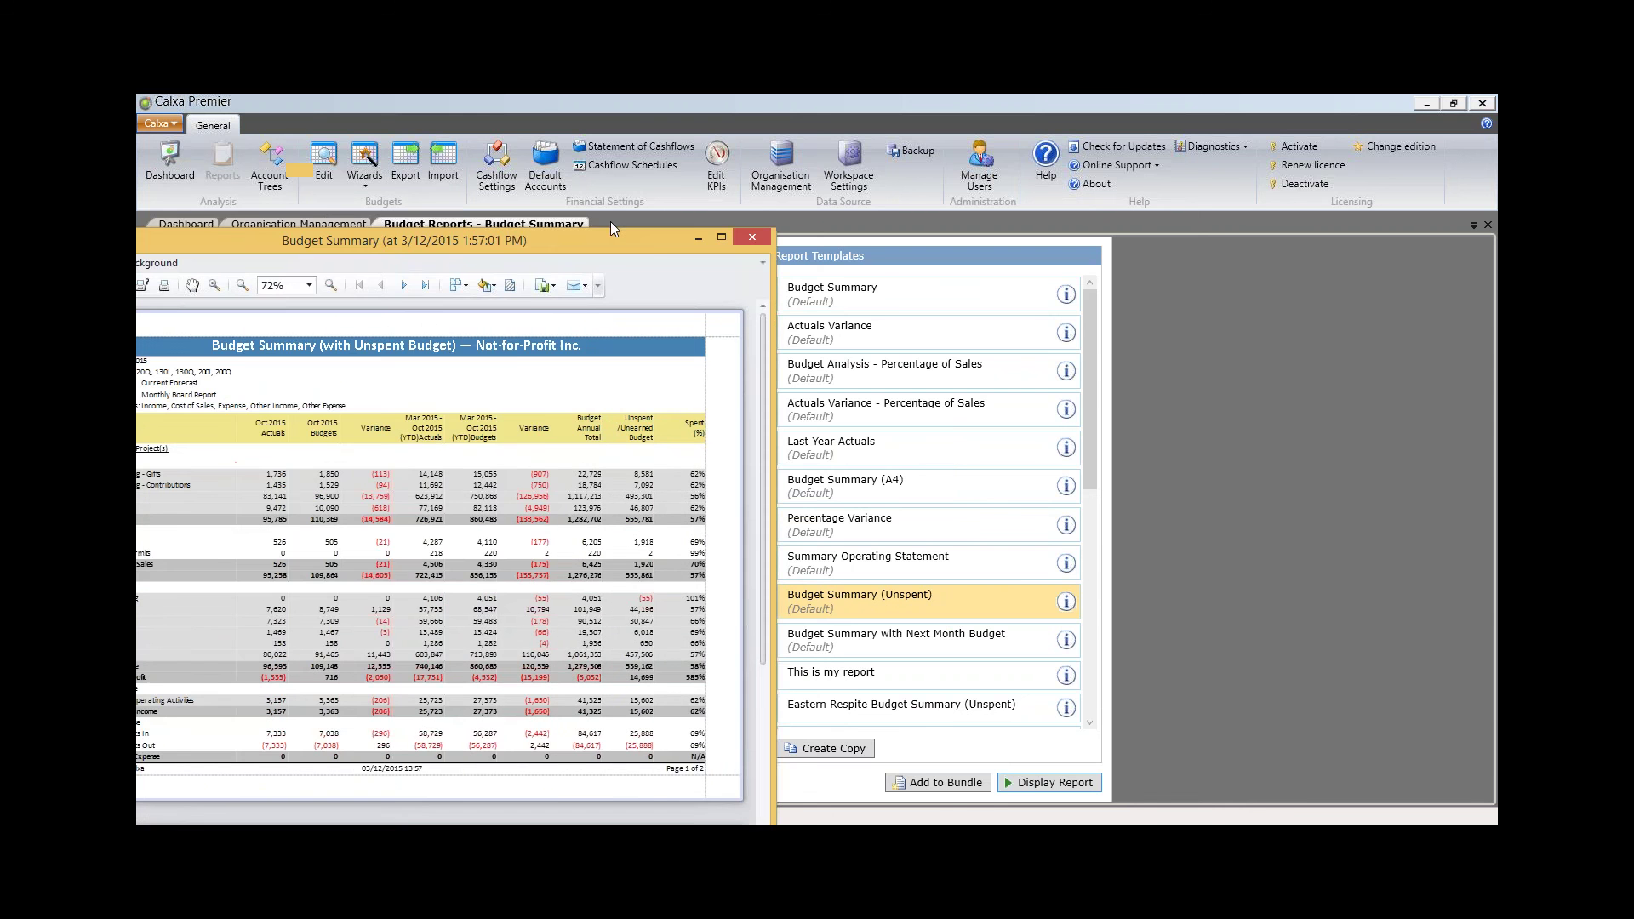
# - Maximise the Monthly Board Report version of the report, review its income and expense groupings, and close it
pyautogui.moveTo(954, 258); pyautogui.dragTo(1004, 244)
pyautogui.doubleClick(1004, 243)
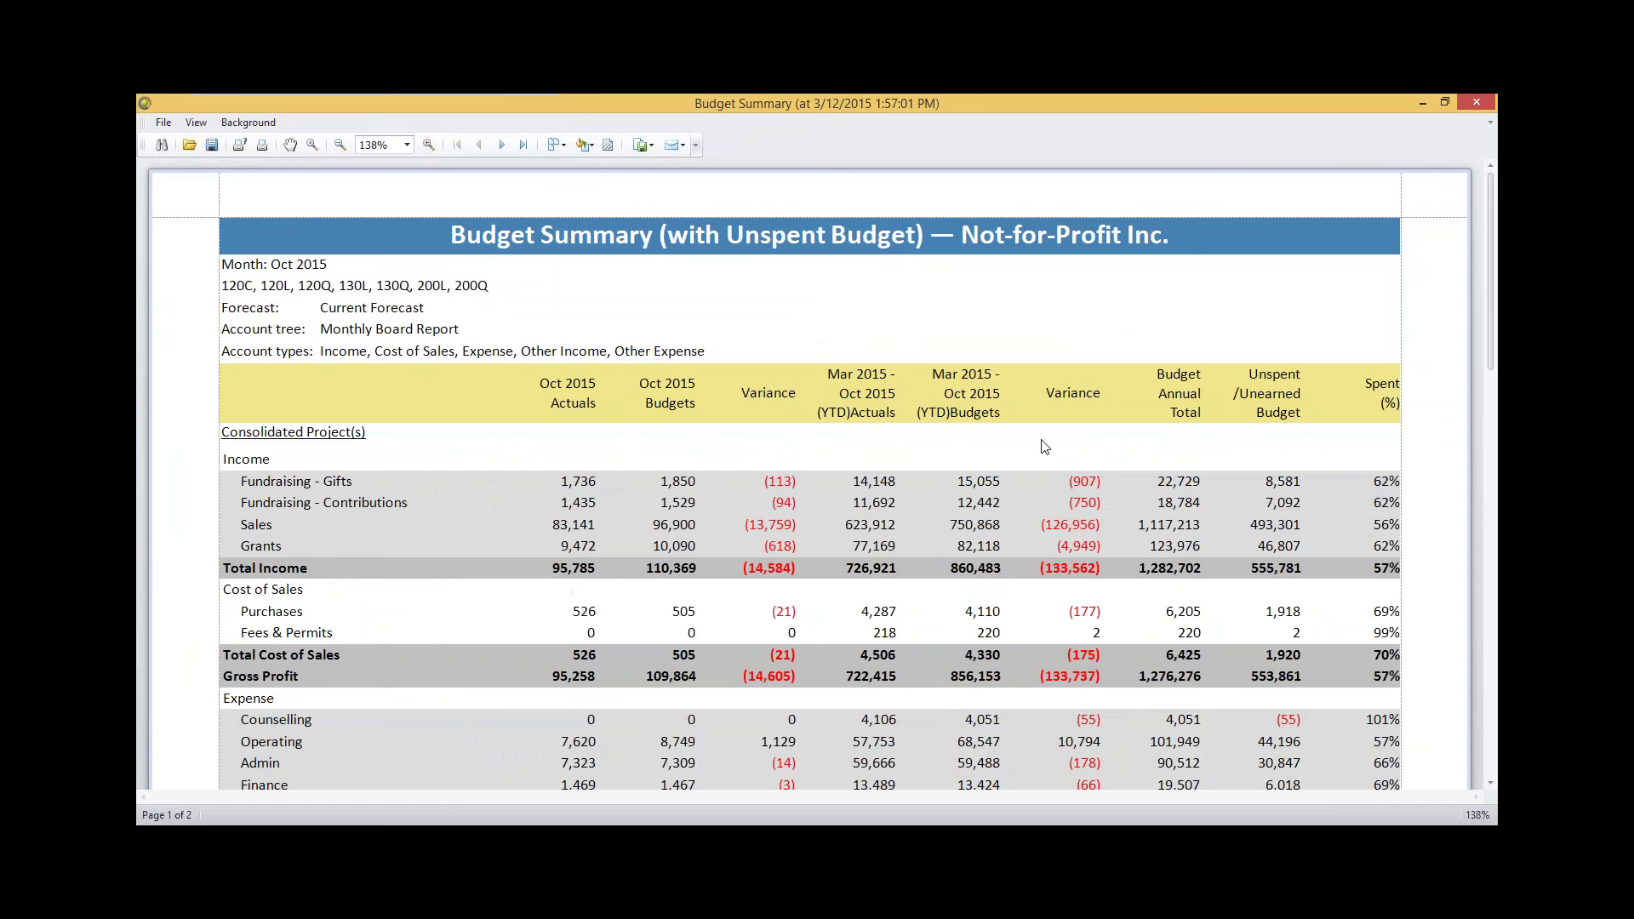
pyautogui.moveTo(1491, 368); pyautogui.dragTo(1490, 445)
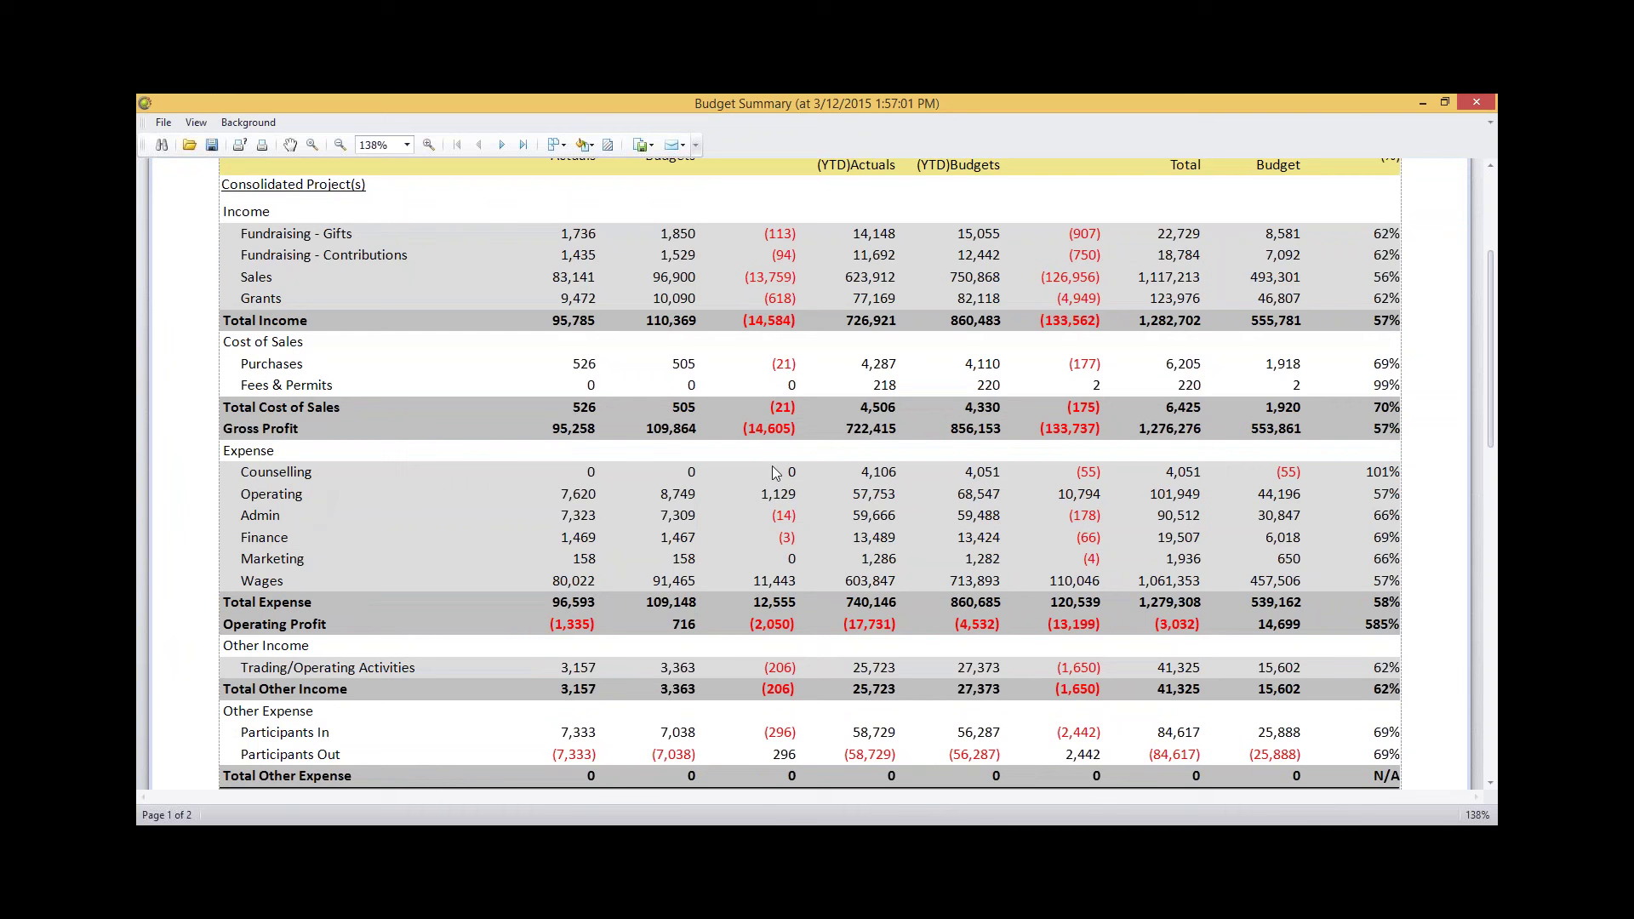
pyautogui.click(1476, 112)
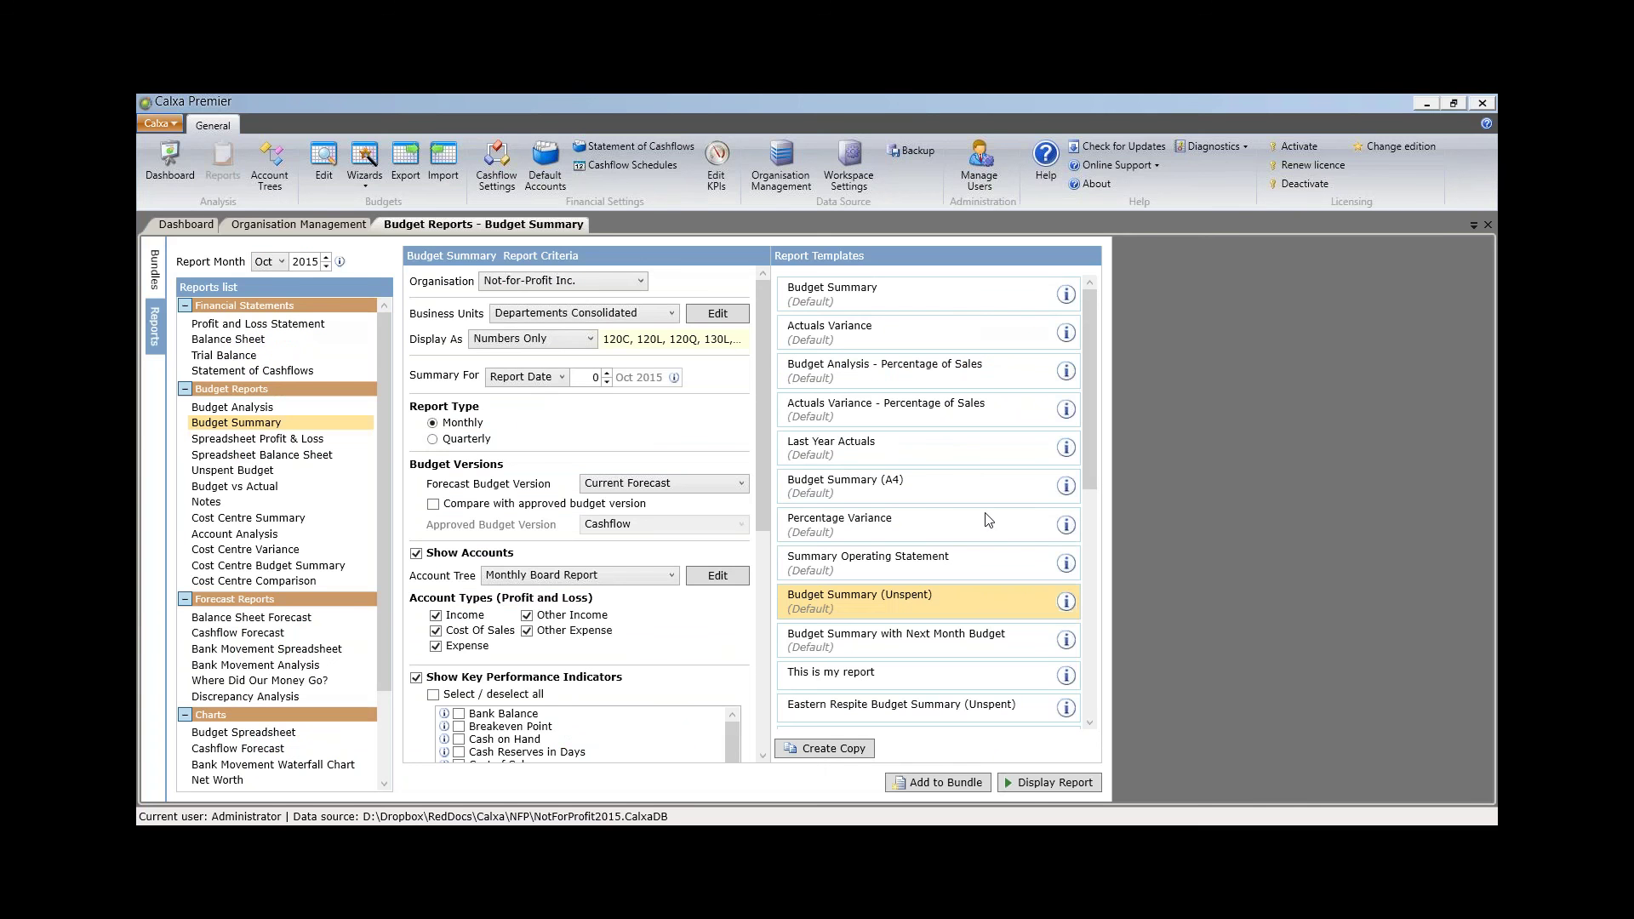
# - Open the Monthly Board Report account tree for editing and view the new header account form without adding a header
pyautogui.click(718, 576)
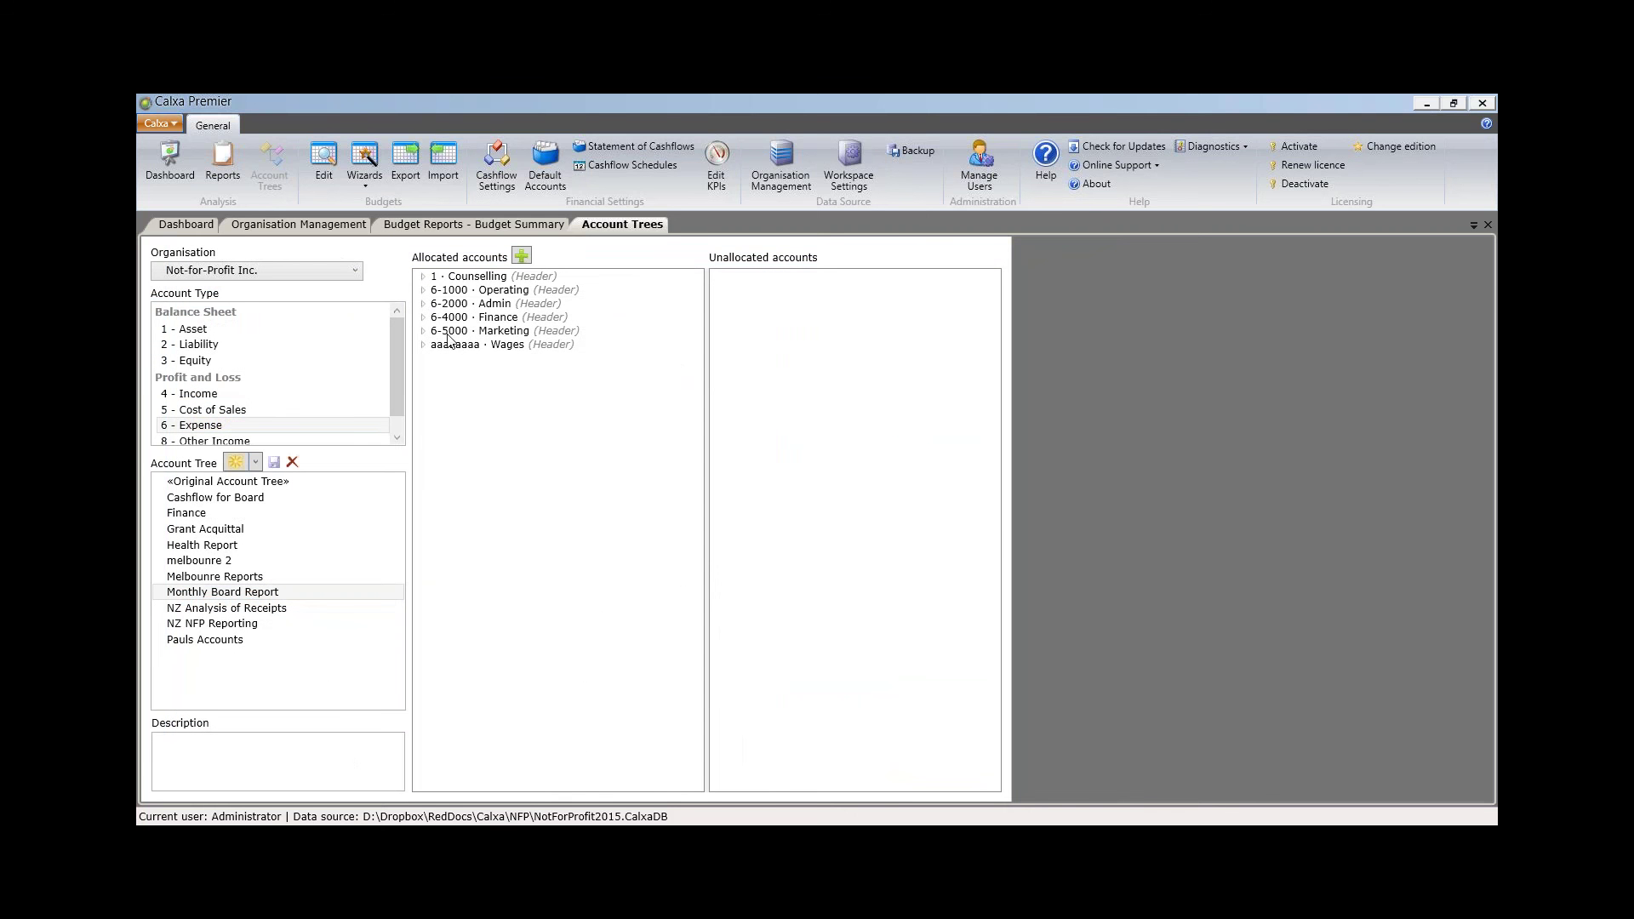
pyautogui.click(521, 257)
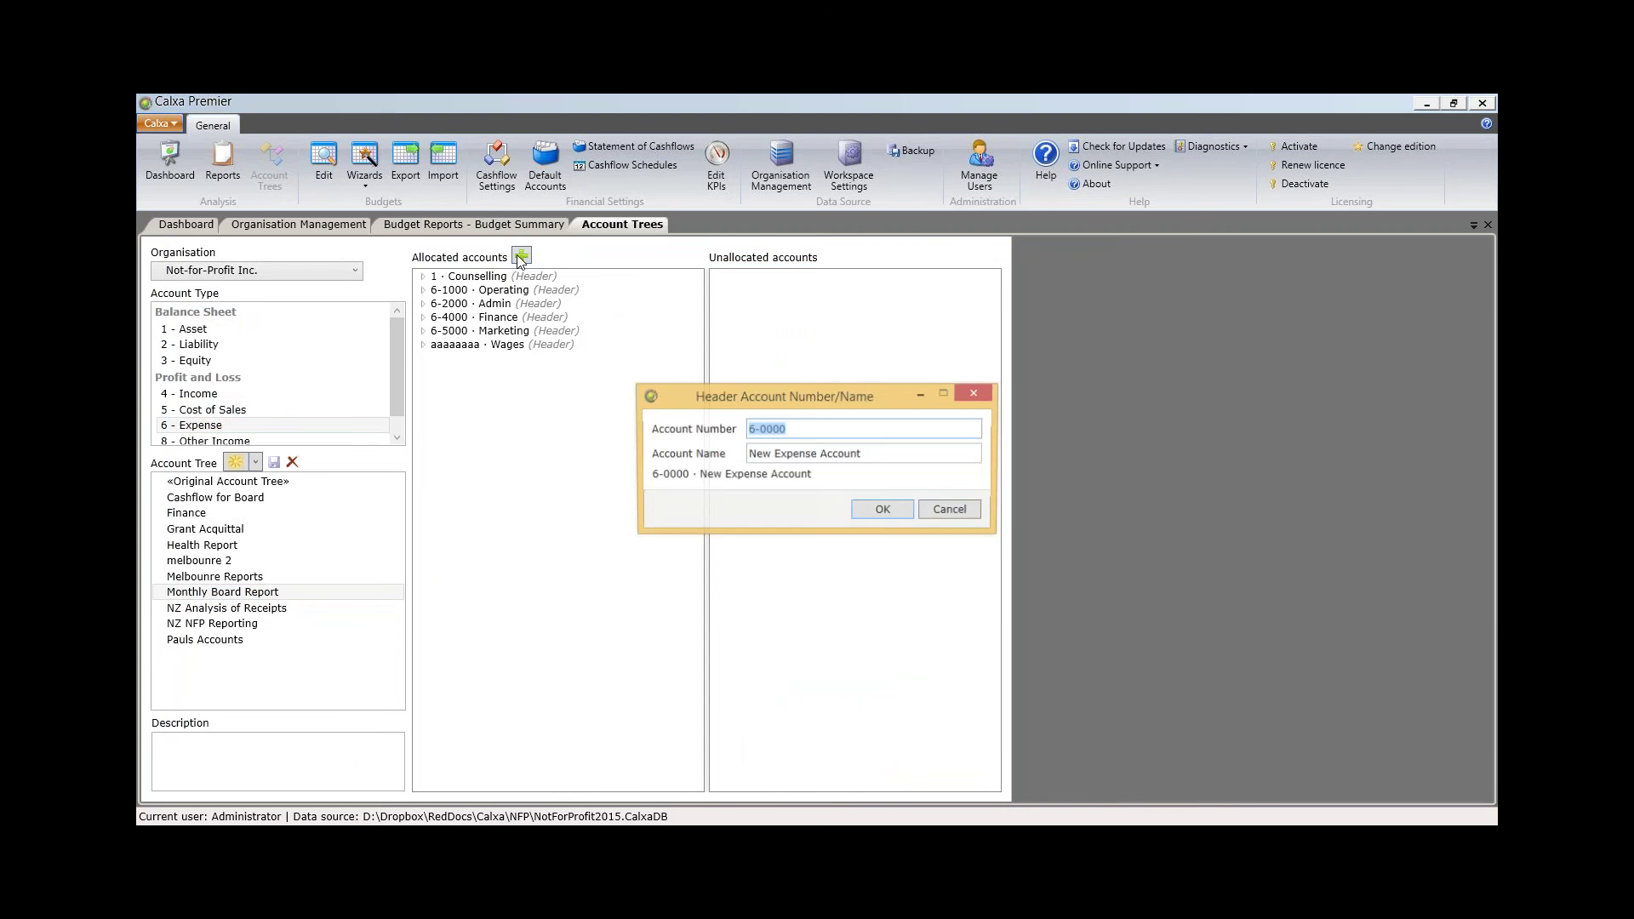
pyautogui.click(943, 511)
# - Expand the Operating and Admin headers and move account 6-0080 Bad Debts from Admin to 6-1000 Operating
pyautogui.click(423, 290)
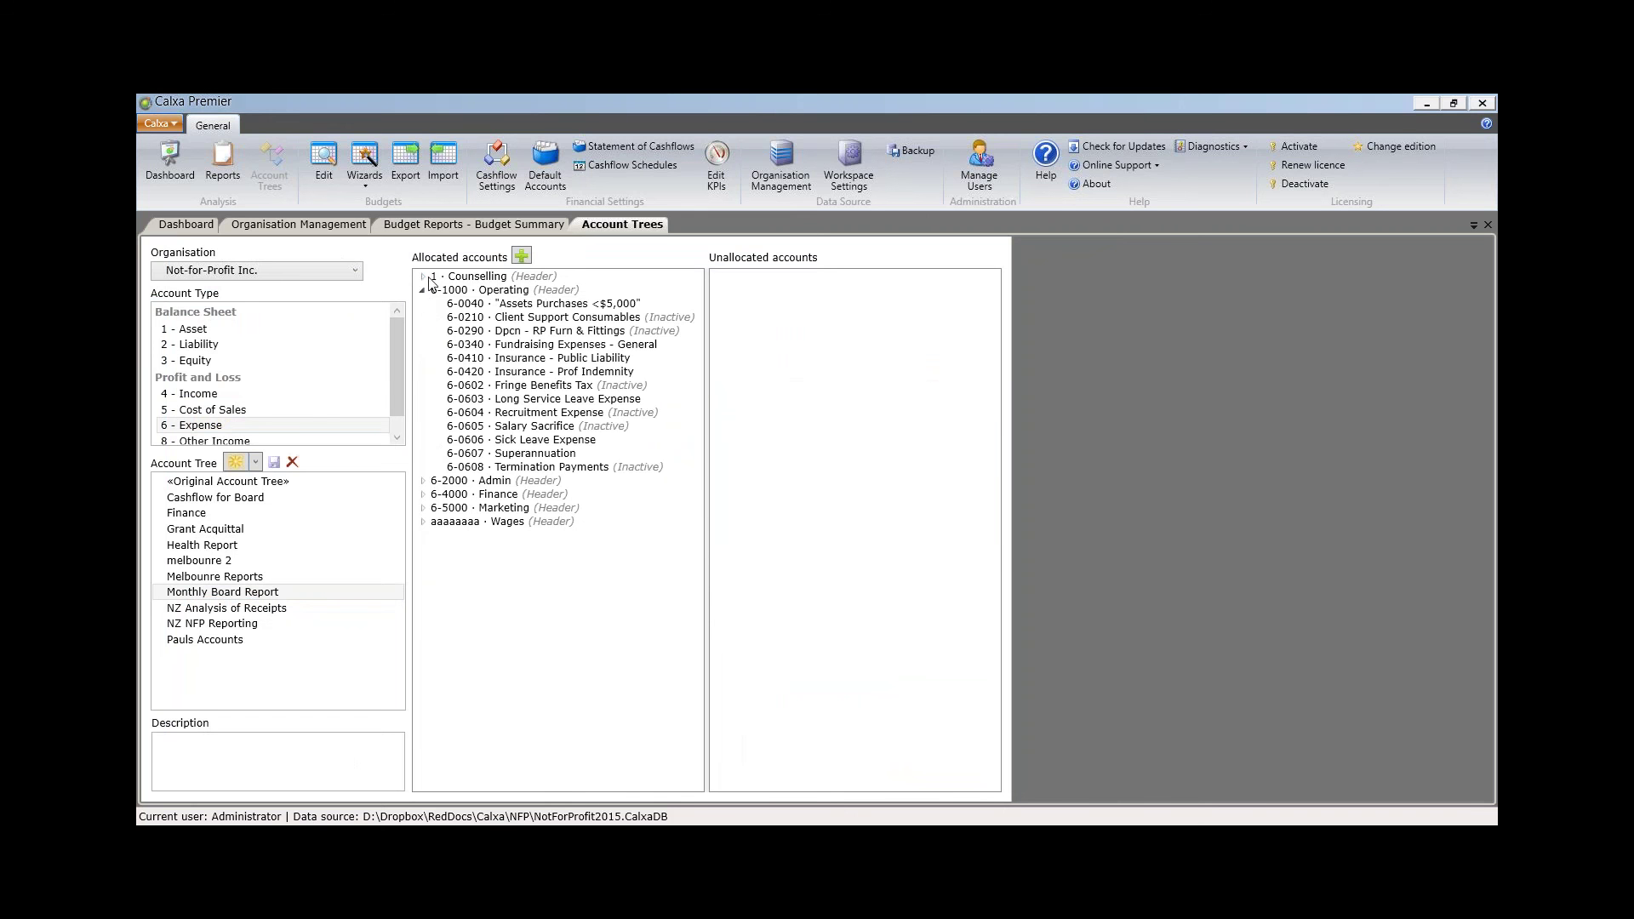
pyautogui.click(424, 481)
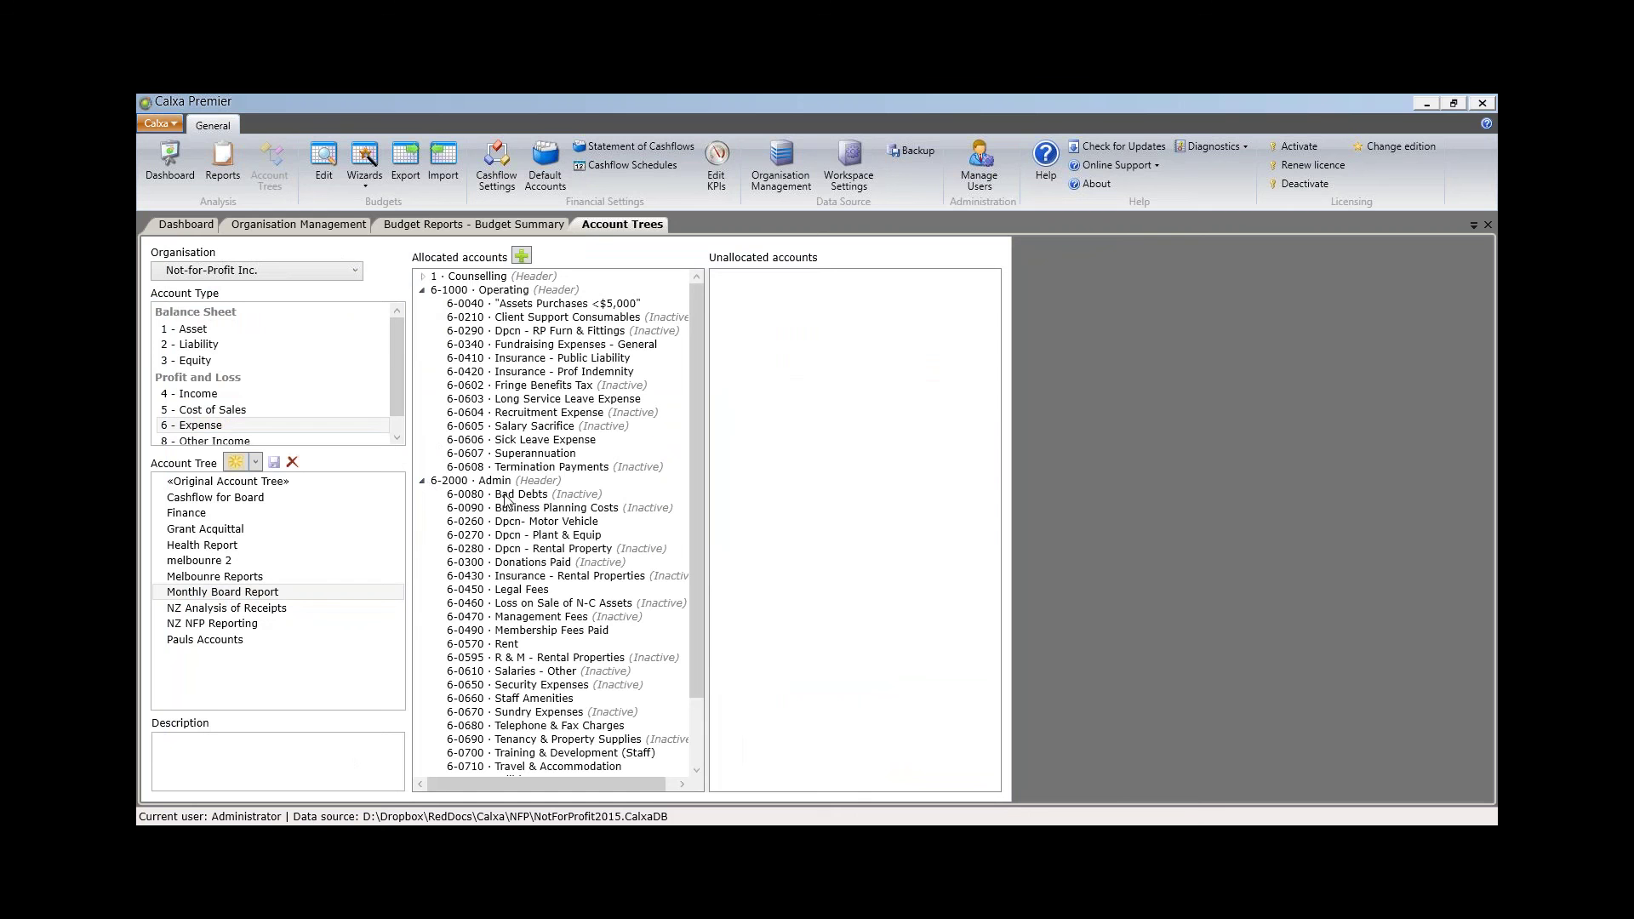
pyautogui.moveTo(505, 500); pyautogui.dragTo(491, 295)
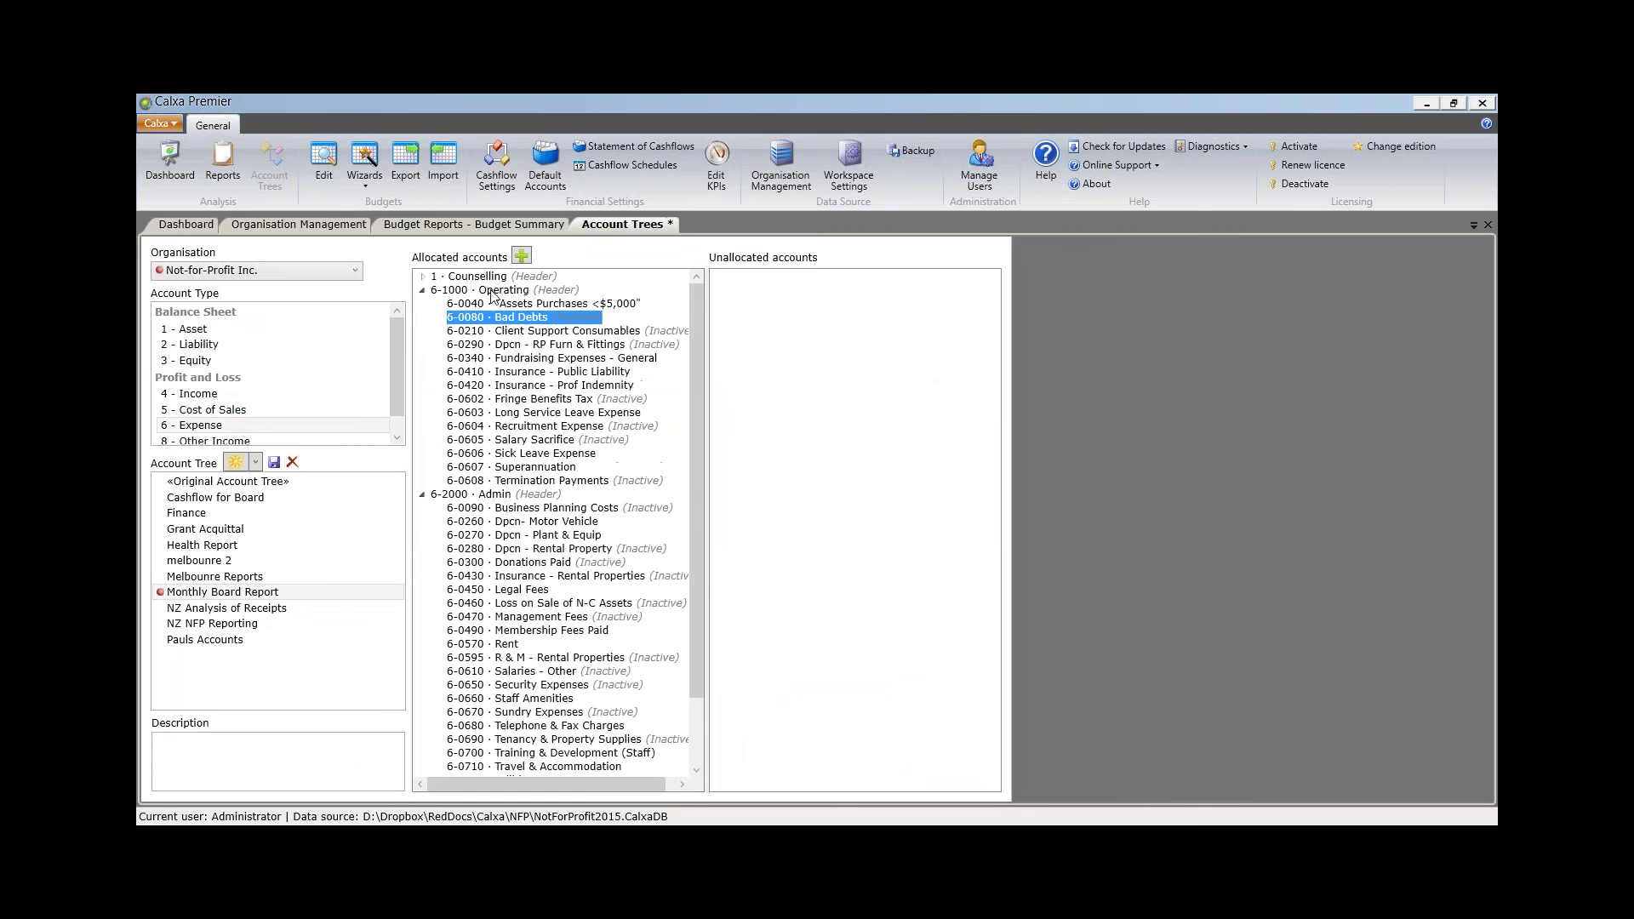
# - Expand the Counselling header and move account 6-0290 Dpcn - RP Furn & Fittings into it from Operating
pyautogui.click(423, 276)
pyautogui.click(528, 427)
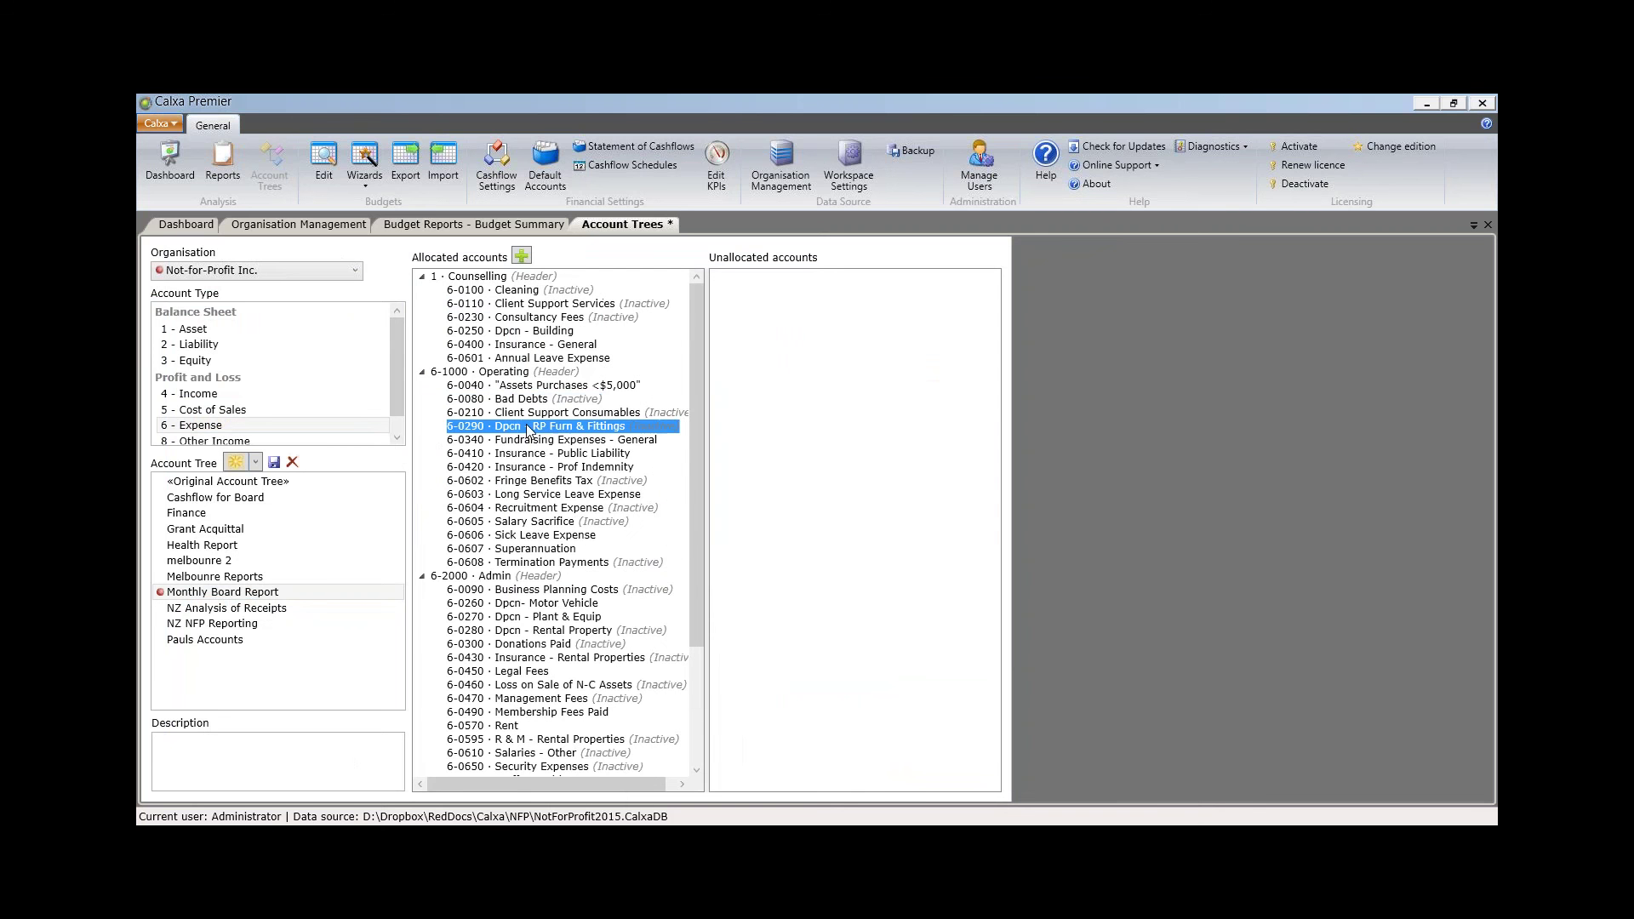
pyautogui.moveTo(527, 427); pyautogui.dragTo(534, 341)
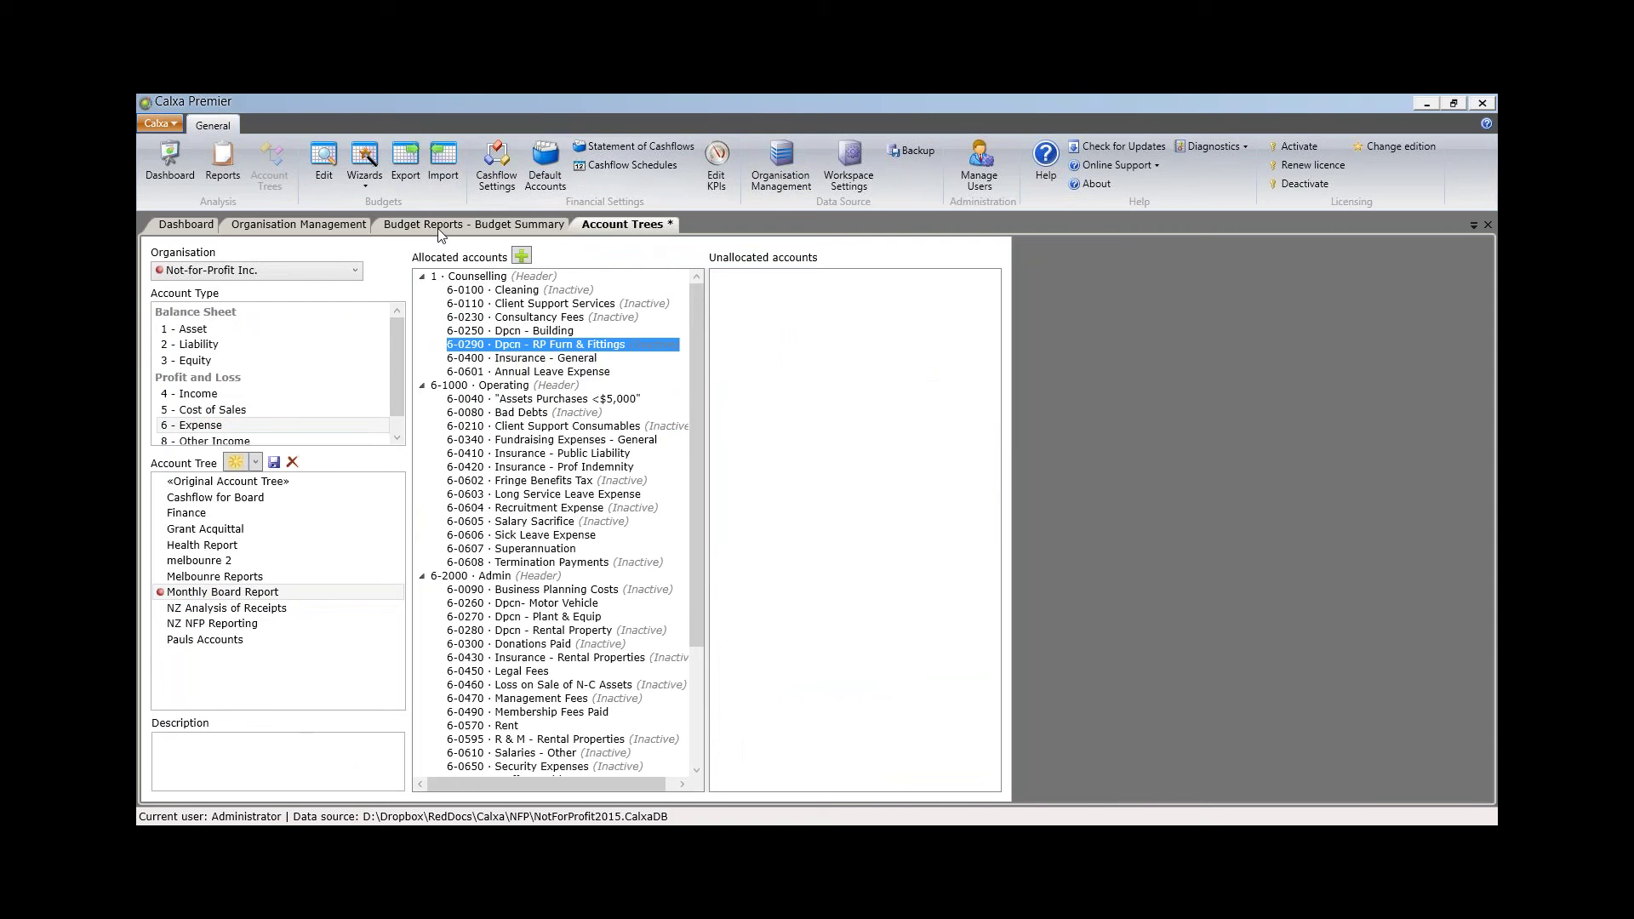
# - View Organisation Management and check the available budget wizards, including Budget Factory, without starting one
pyautogui.click(314, 228)
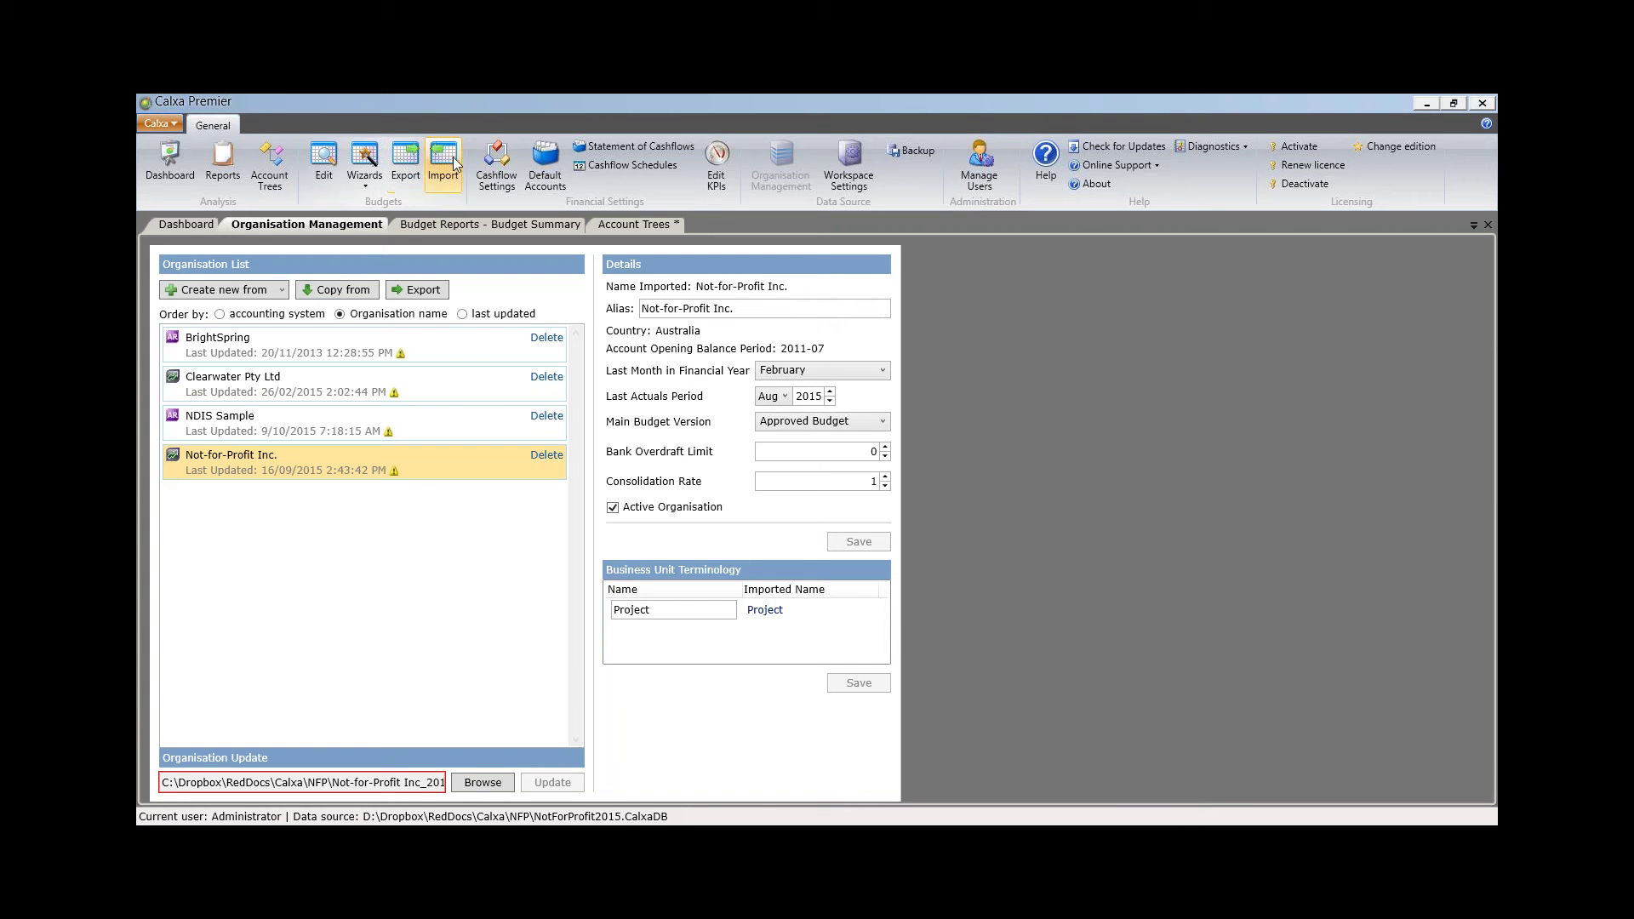
pyautogui.click(364, 185)
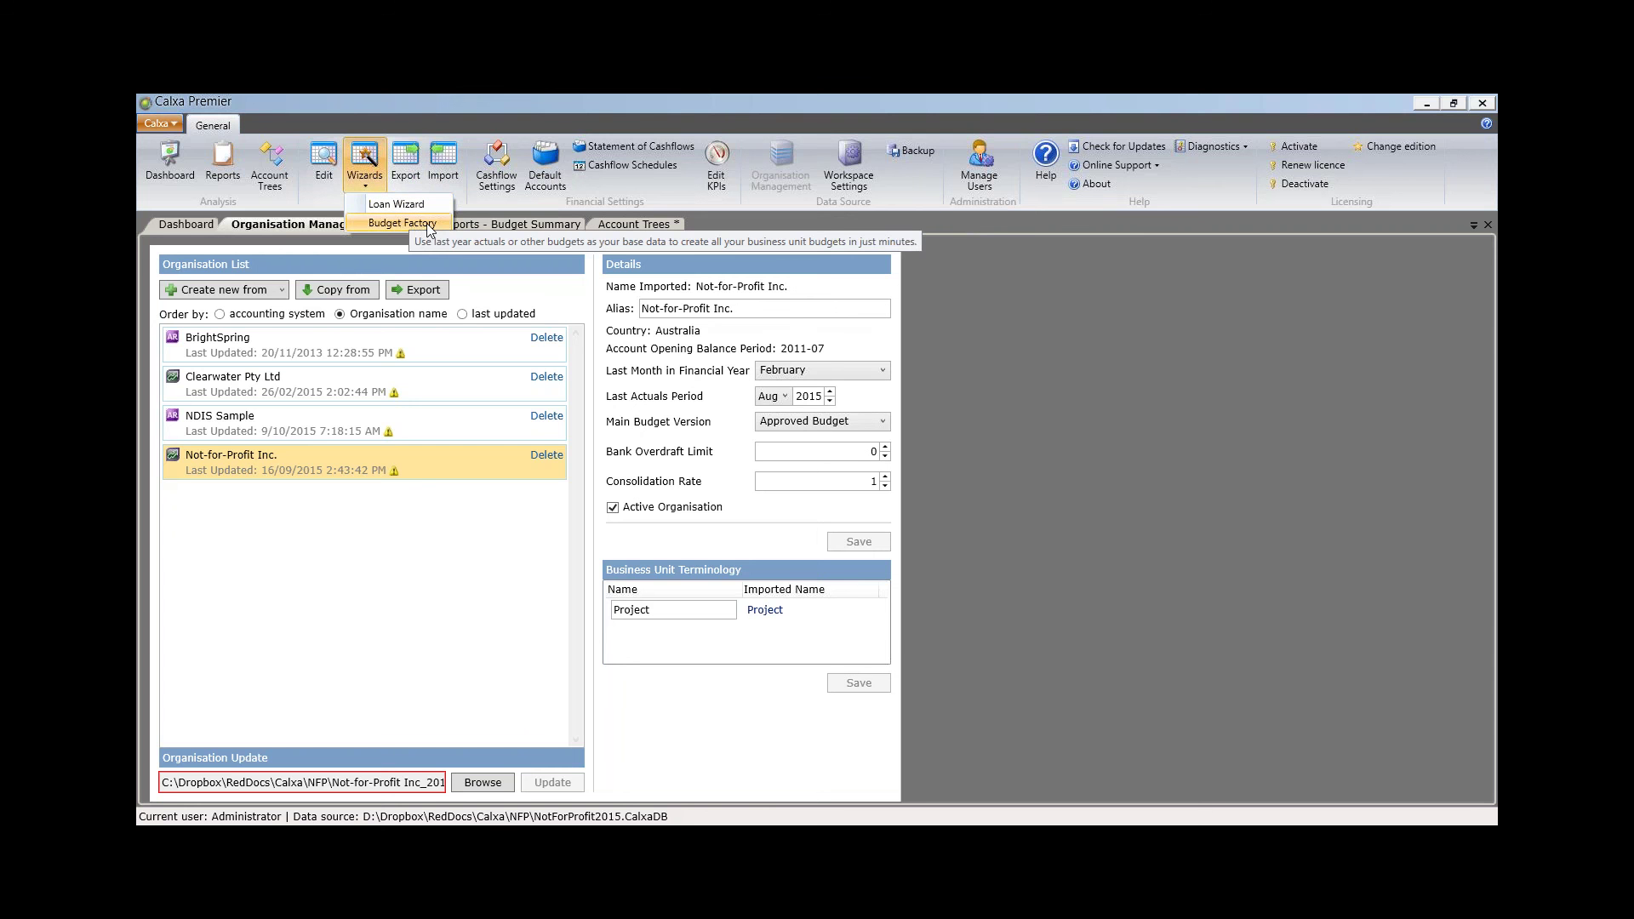
pyautogui.click(462, 207)
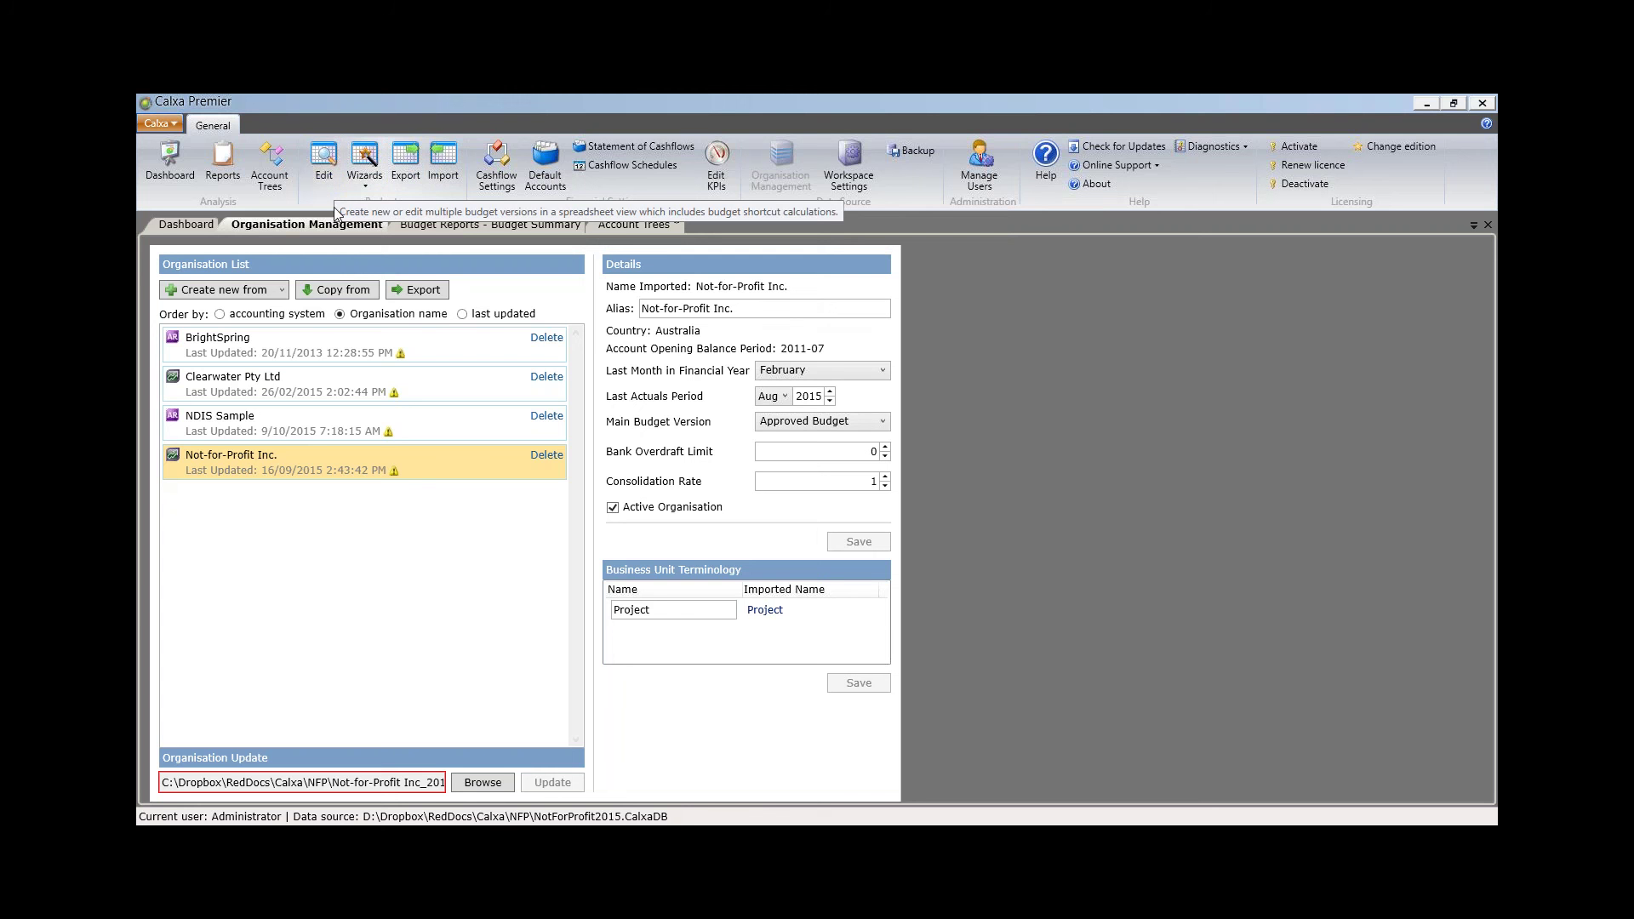
# - Return to the budget reports and select the Cost Centre Budget Summary report
pyautogui.click(477, 226)
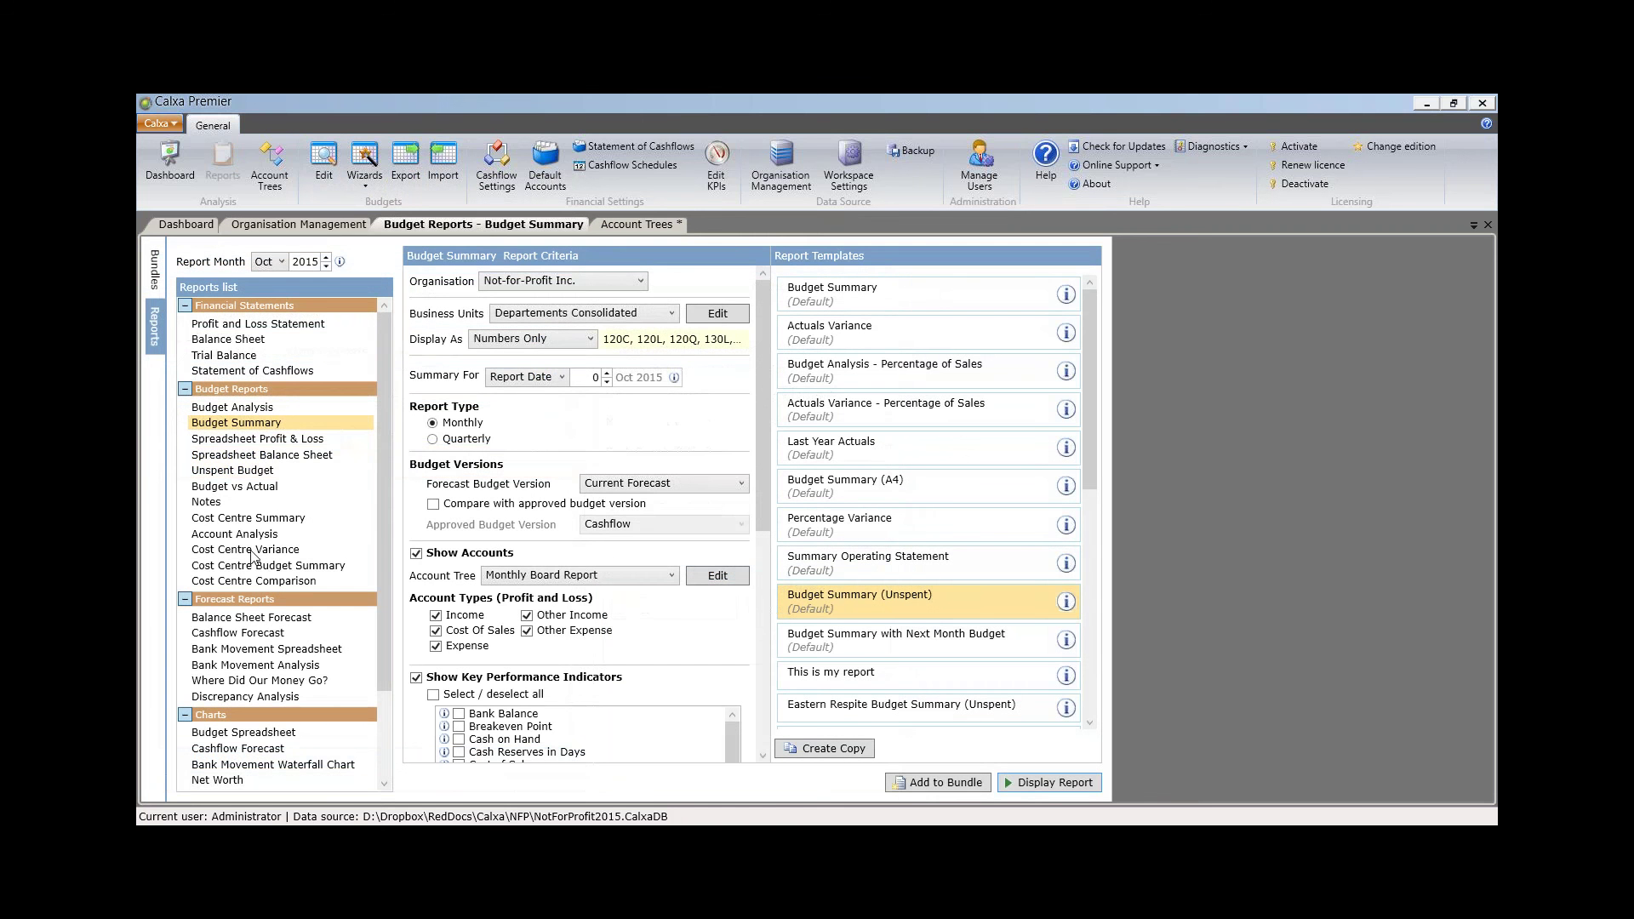
pyautogui.click(257, 566)
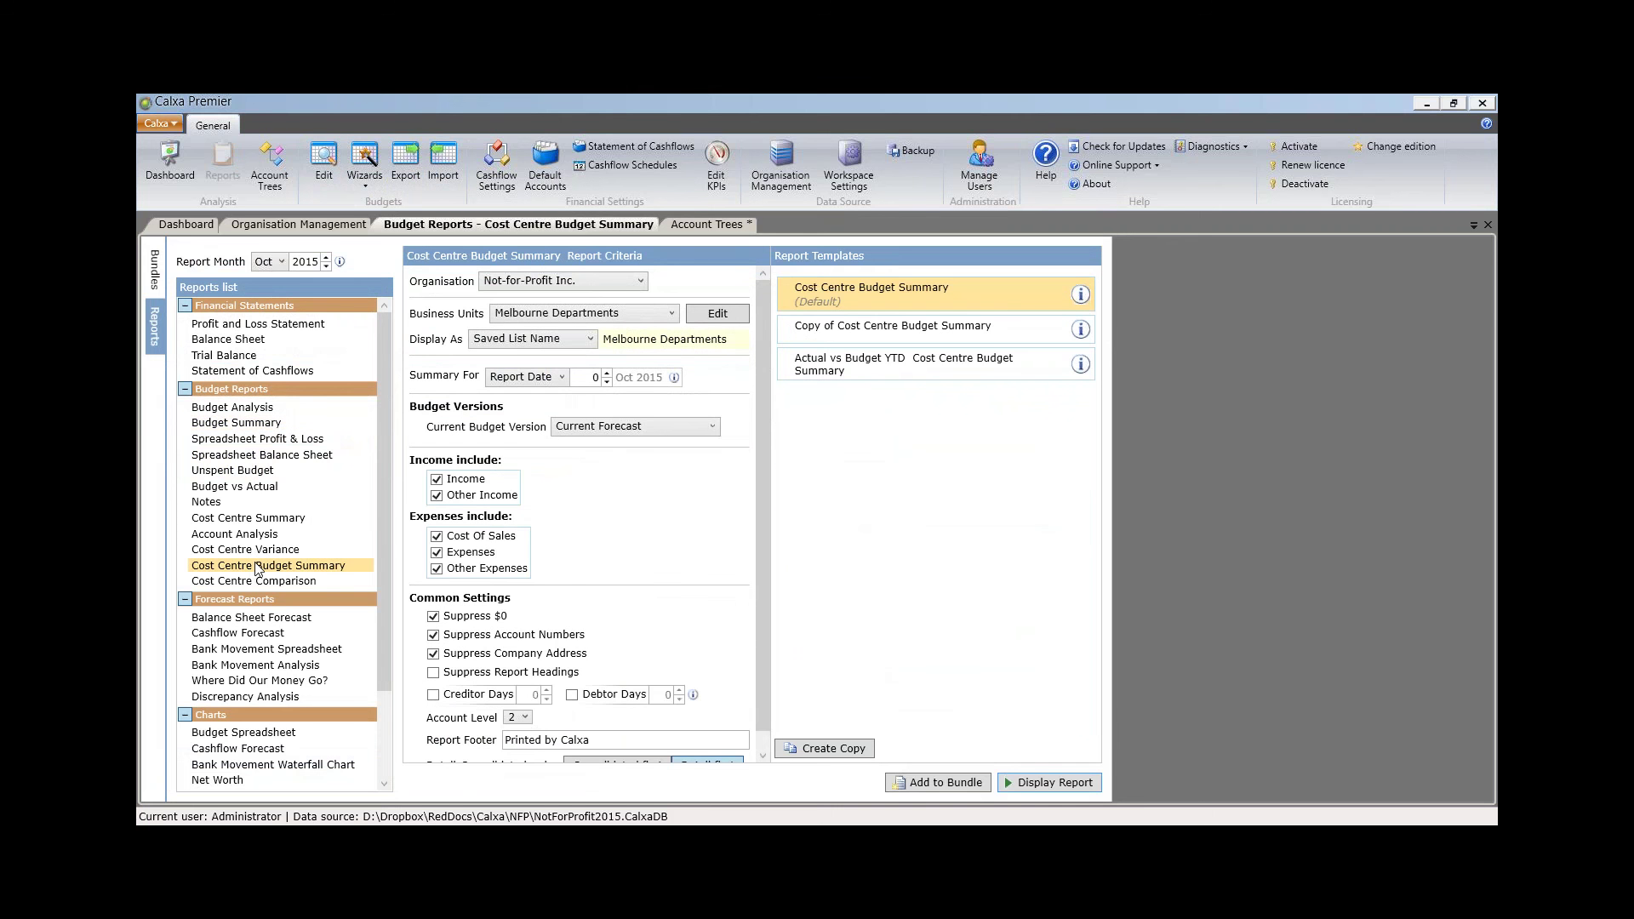